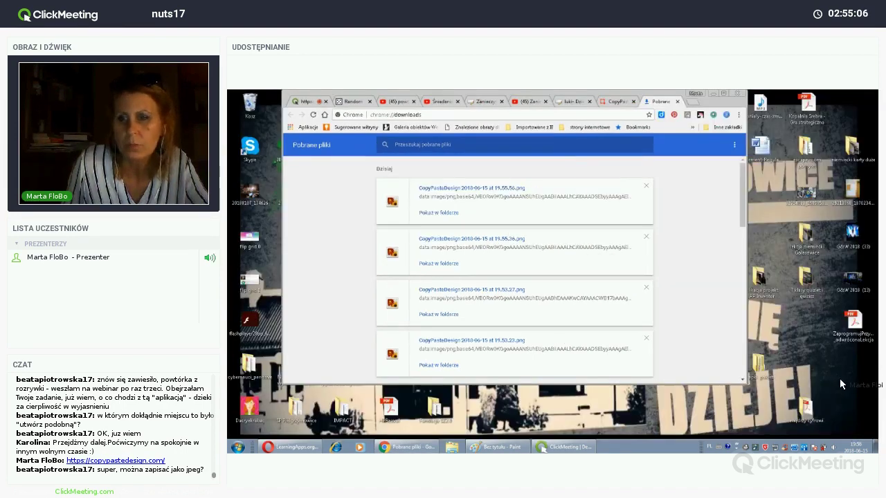
{"action": "left_click", "coordinate": [849, 374]}
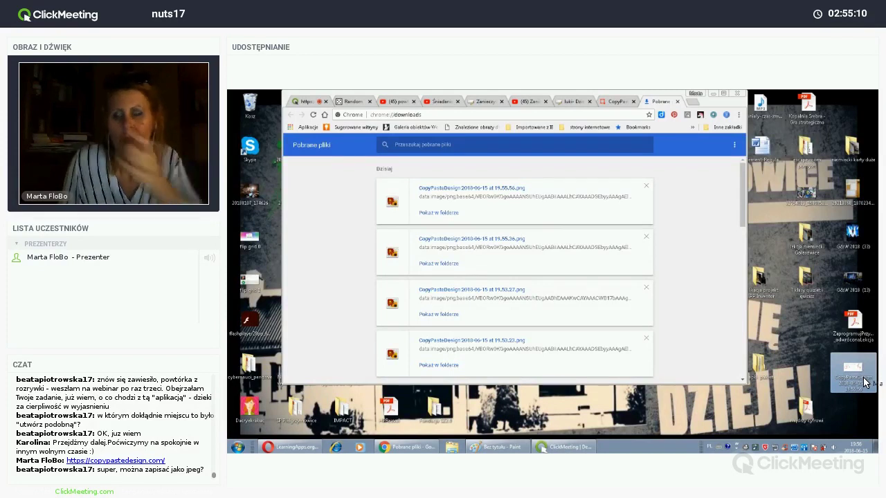
{"action": "right_click", "coordinate": [852, 374]}
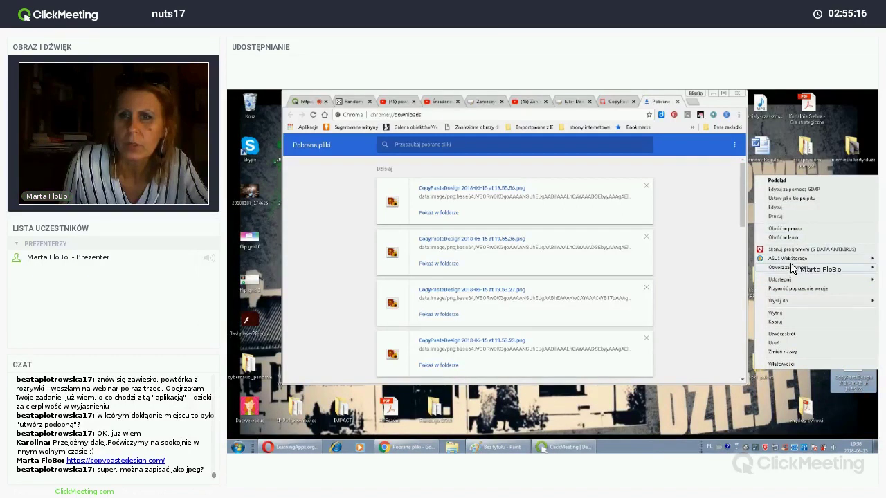
{"action": "mouse_move", "coordinate": [792, 274]}
{"action": "left_click", "coordinate": [713, 277]}
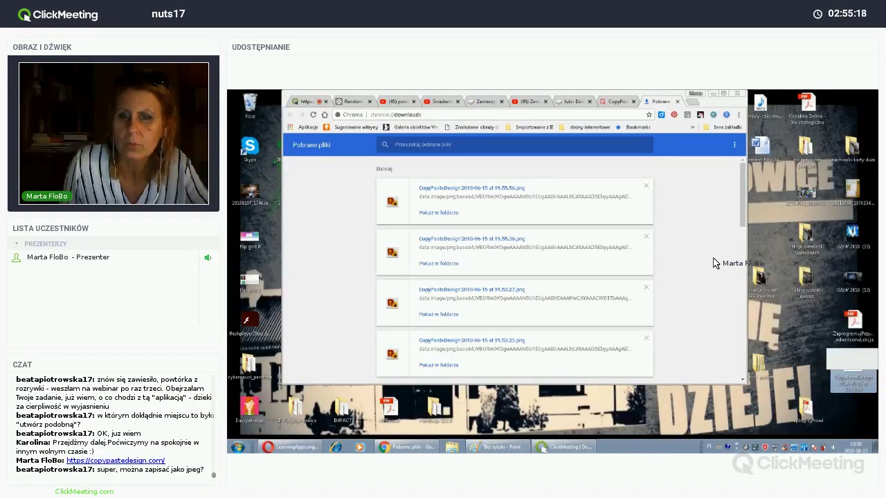
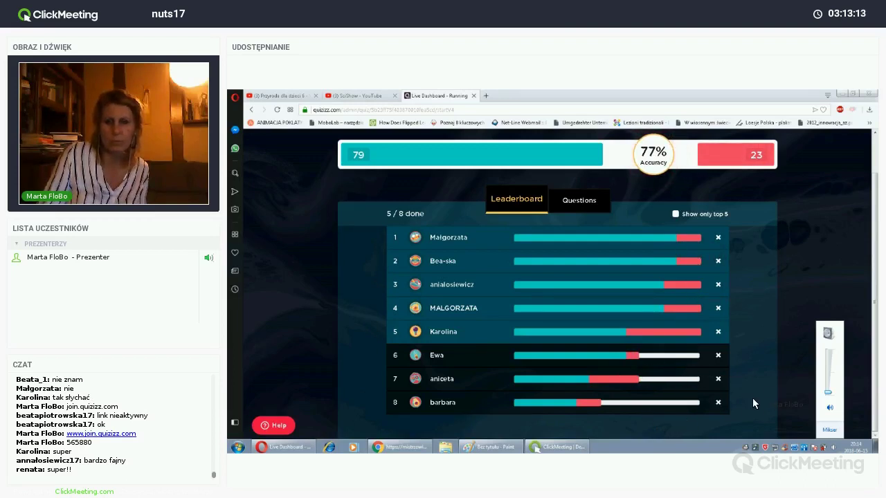
Review the running game's leaderboard and class accuracy on the live dashboard.
{"action": "left_click", "coordinate": [790, 412]}
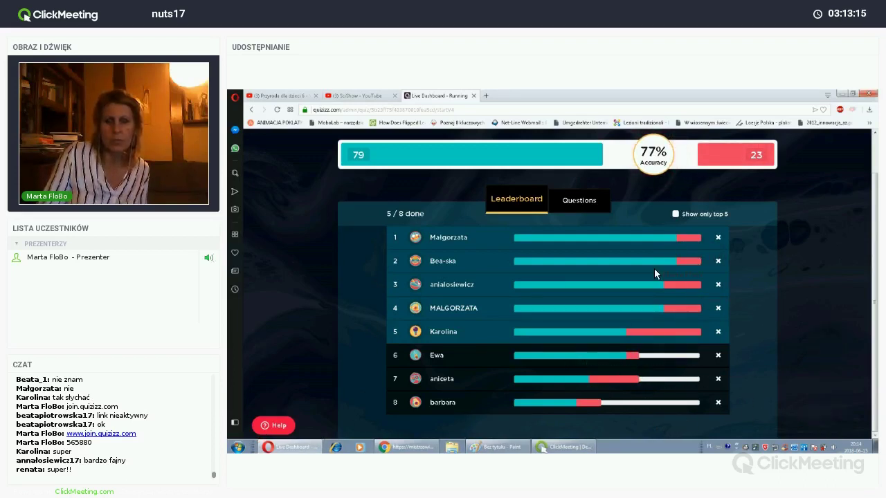
{"action": "scroll", "coordinate": [665, 219], "scroll_direction": "up", "scroll_amount": 1}
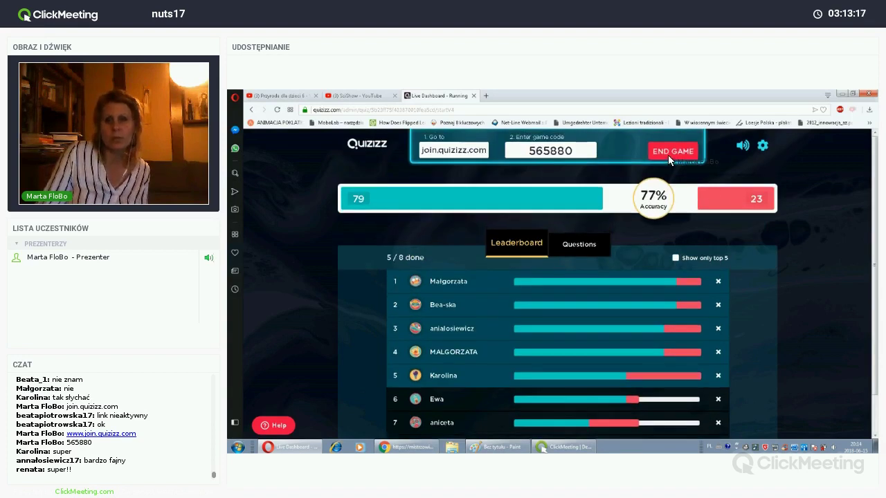
{"action": "scroll", "coordinate": [667, 312], "scroll_direction": "down", "scroll_amount": 1}
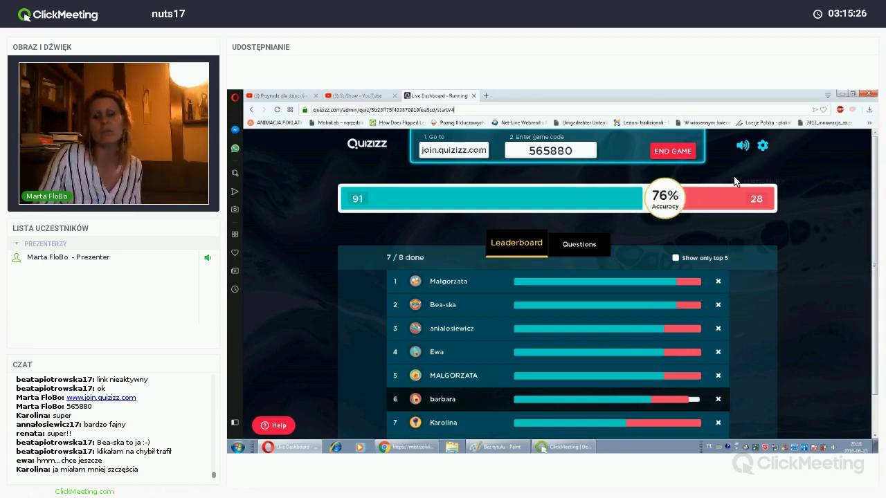
{"action": "right_click", "coordinate": [815, 196]}
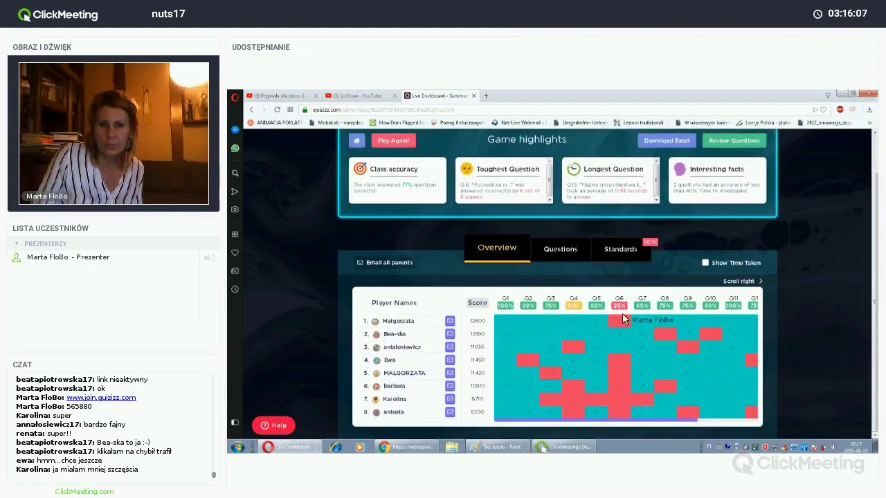
Inspect individual players' answers to question 6 in the finished game's results overview.
{"action": "mouse_move", "coordinate": [619, 317]}
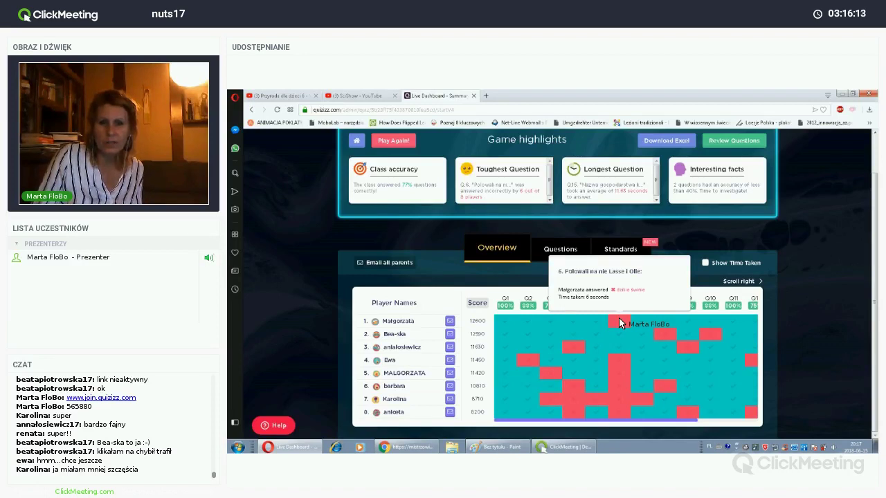
{"action": "mouse_move", "coordinate": [622, 335]}
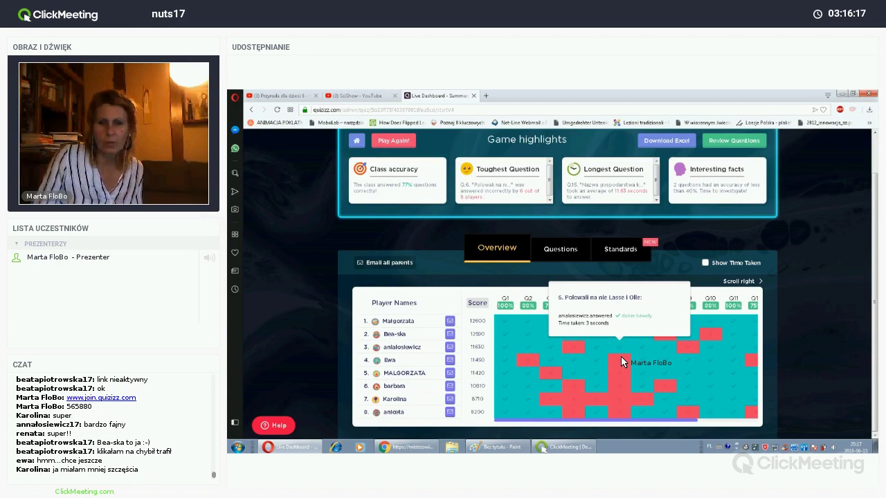
{"action": "mouse_move", "coordinate": [624, 375]}
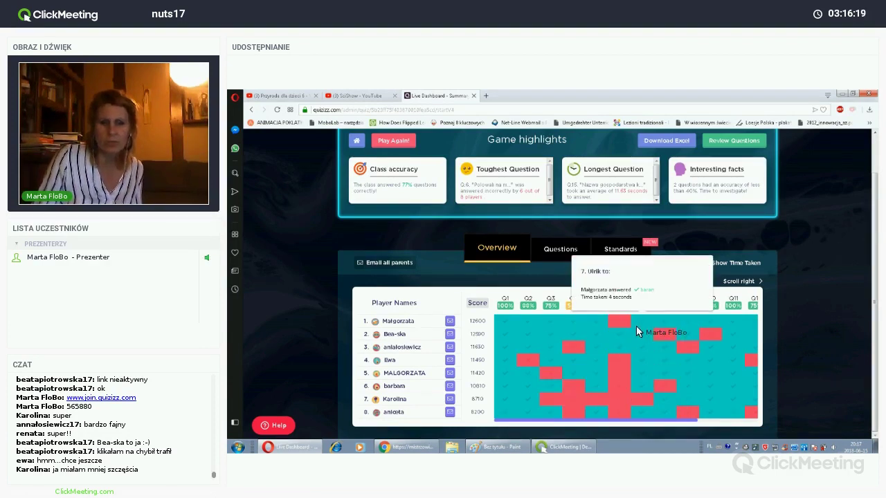
{"action": "mouse_move", "coordinate": [516, 326]}
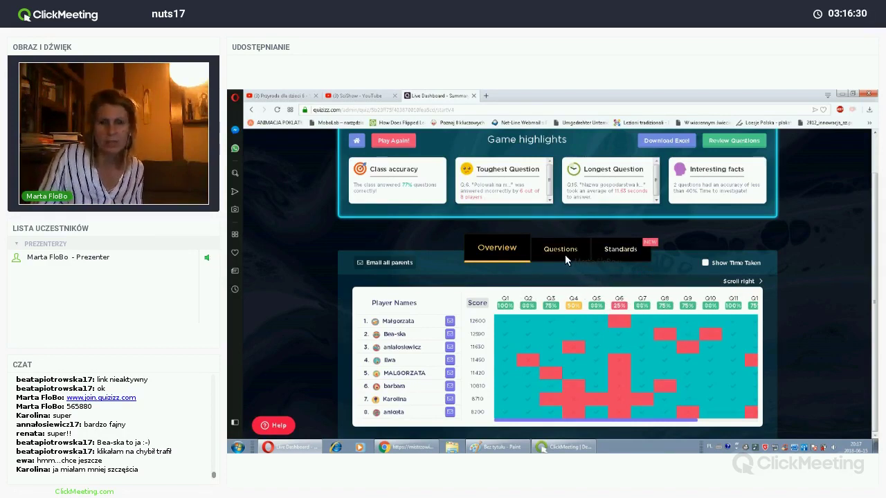
Check the Standards and Questions reports of the finished game, and download the results as an Excel file.
{"action": "left_click", "coordinate": [615, 249]}
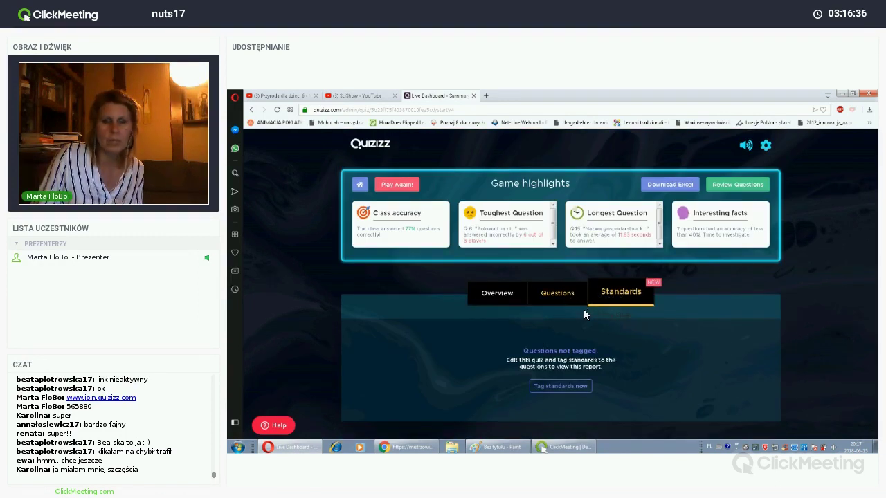
{"action": "left_click", "coordinate": [557, 292]}
{"action": "scroll", "coordinate": [622, 339], "scroll_direction": "down", "scroll_amount": 3}
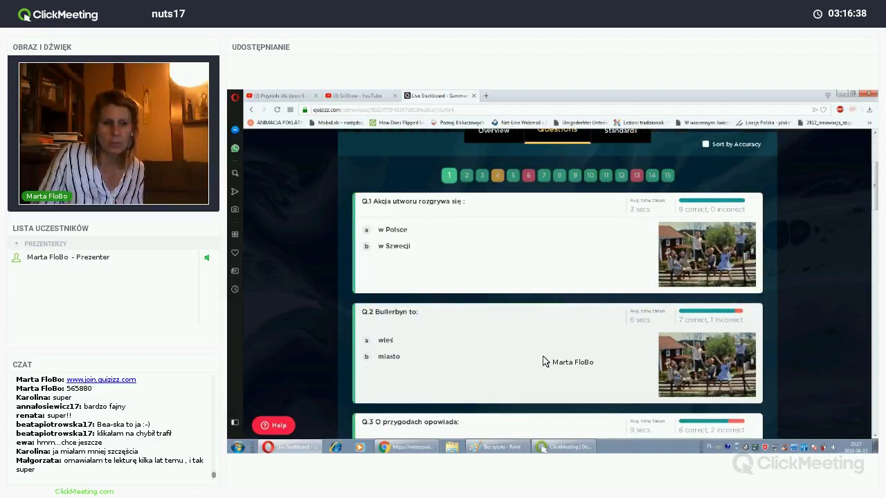
{"action": "scroll", "coordinate": [541, 362], "scroll_direction": "up", "scroll_amount": 3}
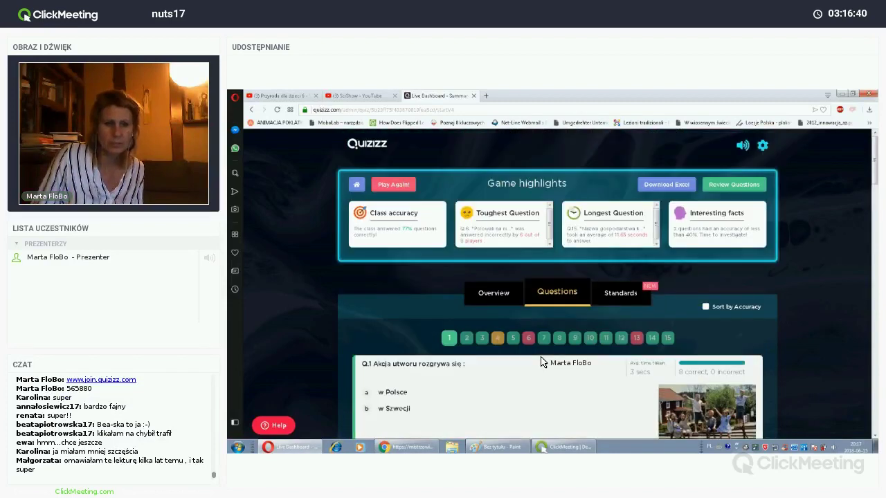
{"action": "left_click", "coordinate": [658, 184]}
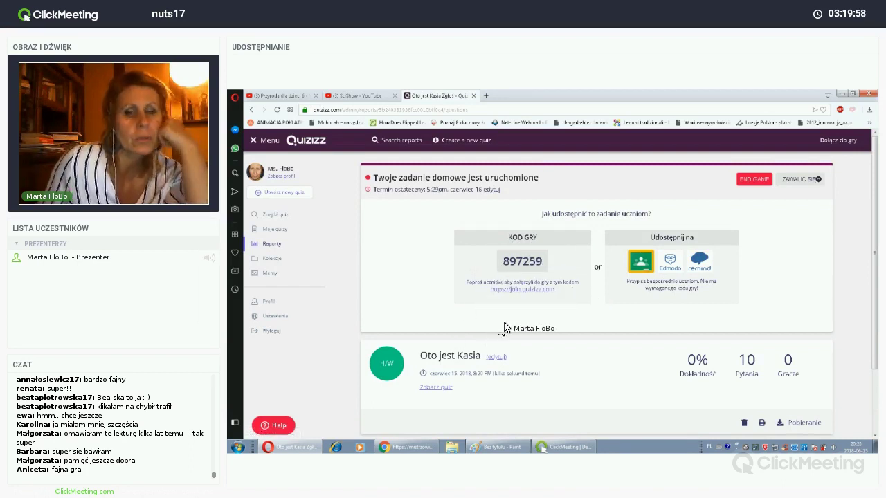
{"action": "left_click_drag", "start_coordinate": [552, 289], "coordinate": [450, 296]}
{"action": "key", "text": "ctrl+c"}
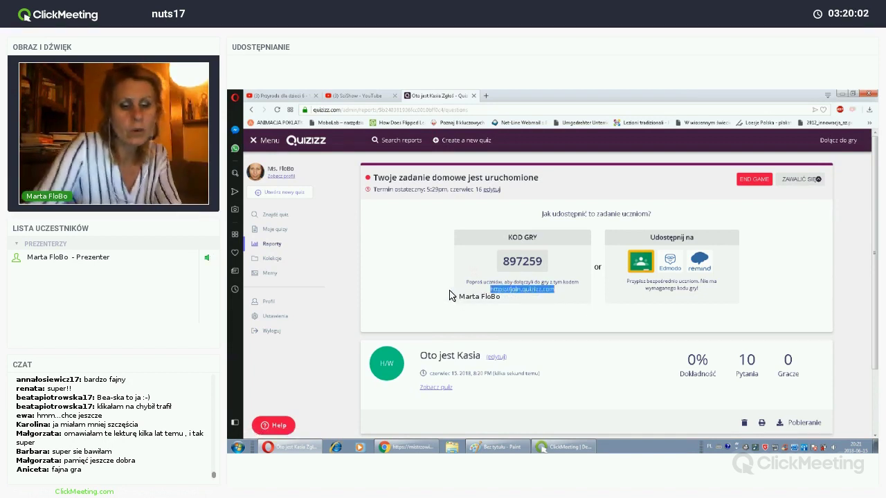
{"action": "key", "text": "alt+Tab"}
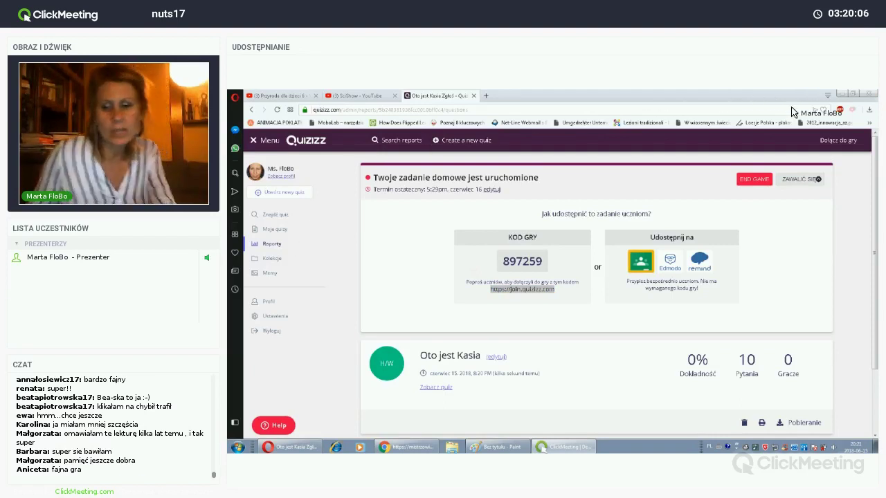
{"action": "key", "text": "ctrl+v"}
{"action": "key", "text": "Return"}
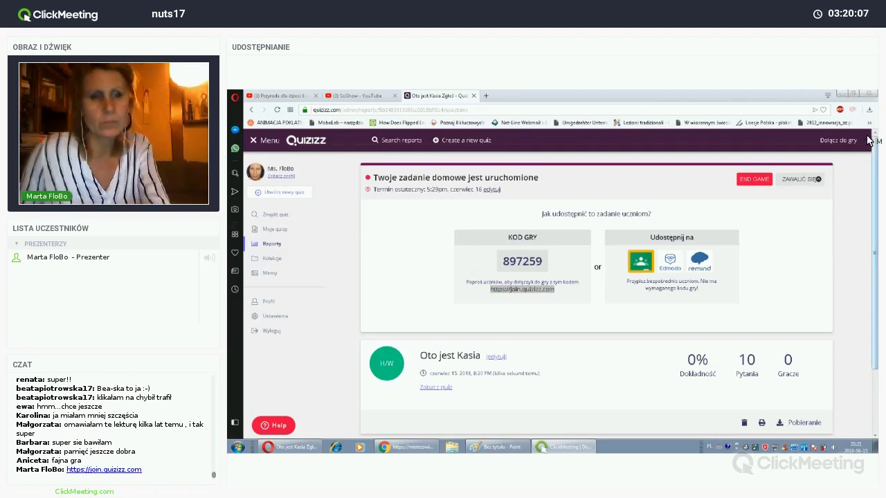
Copy the homework's game code from Quizizz and post it in the ClickMeeting chat.
{"action": "double_click", "coordinate": [520, 261]}
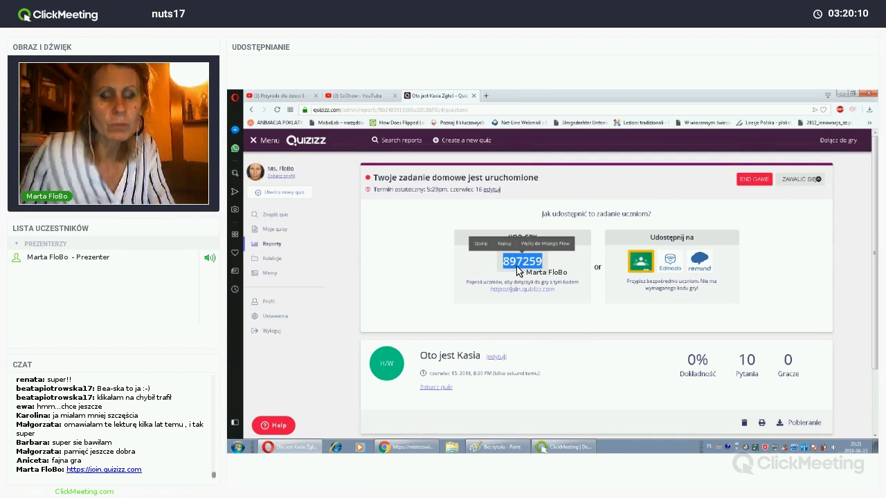
{"action": "key", "text": "ctrl+c"}
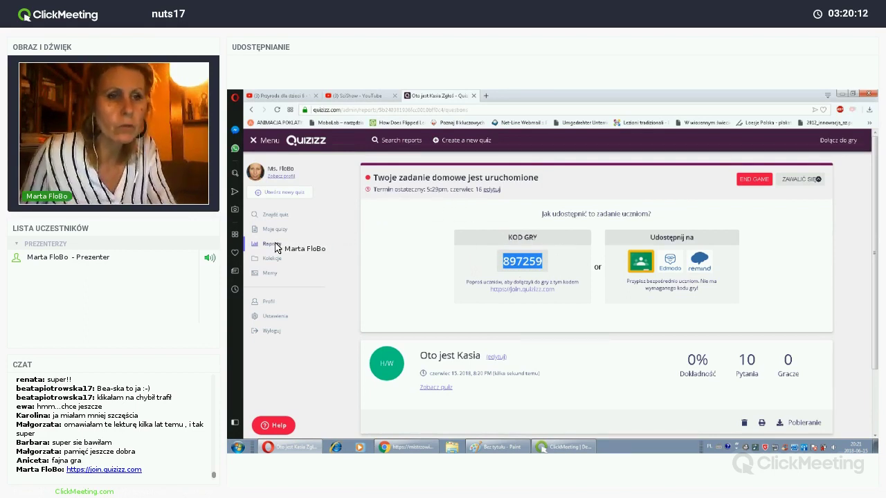
{"action": "key", "text": "alt+Tab"}
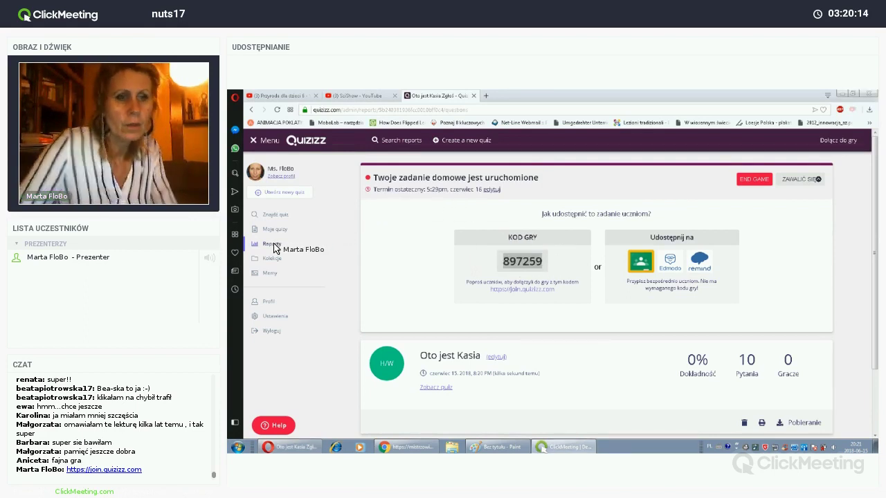
{"action": "key", "text": "ctrl+v"}
{"action": "key", "text": "Return"}
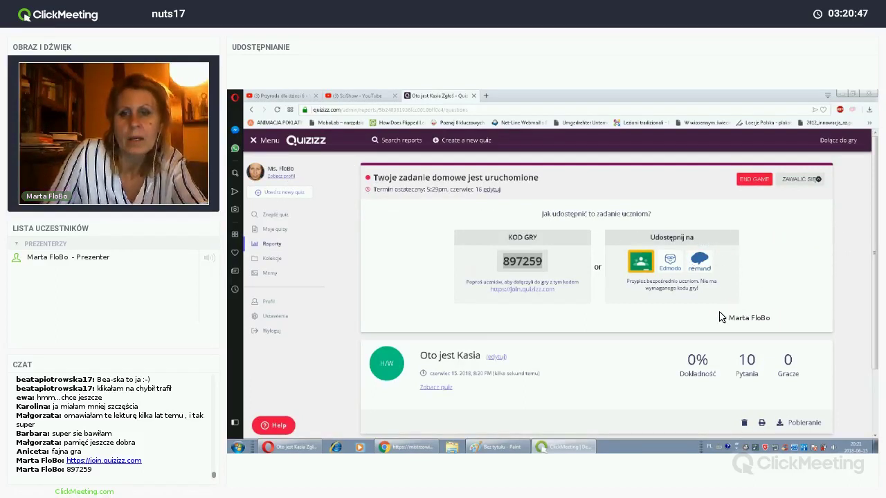
Duplicate the "Oto jest Kasia" quiz from its details page and open the list of own quizzes.
{"action": "left_click", "coordinate": [254, 142]}
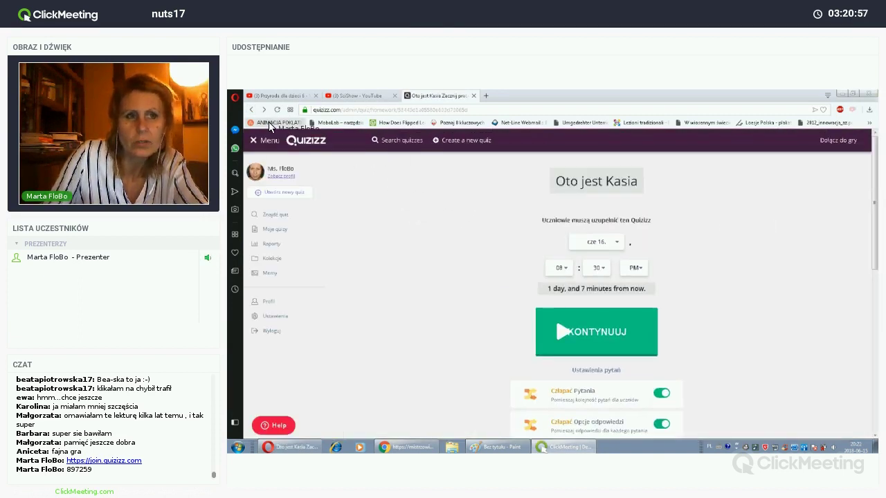
{"action": "left_click", "coordinate": [252, 111]}
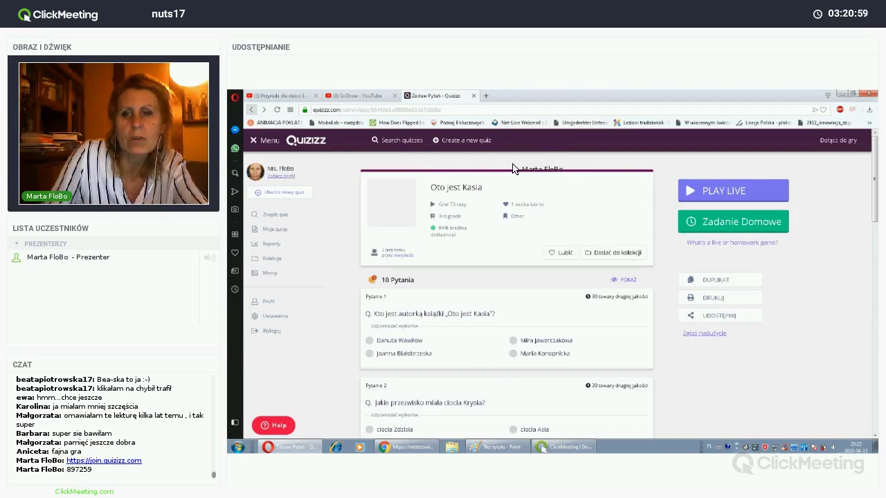
{"action": "left_click", "coordinate": [708, 282]}
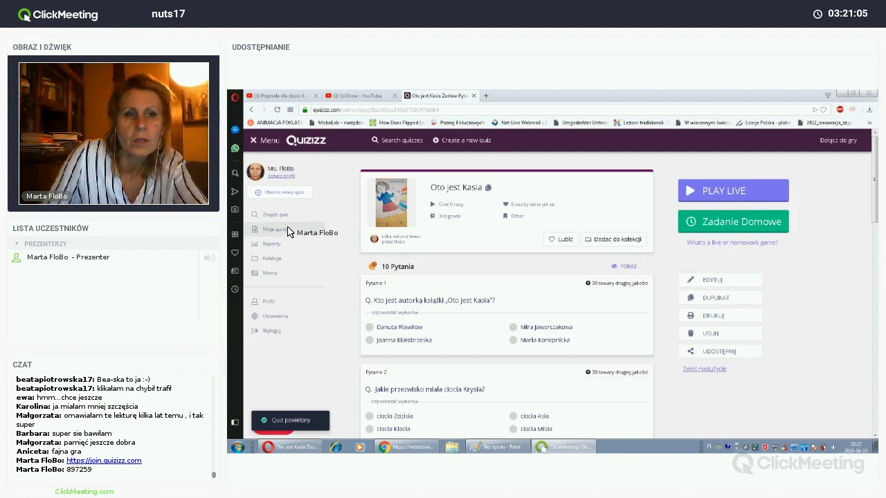
{"action": "left_click", "coordinate": [289, 231]}
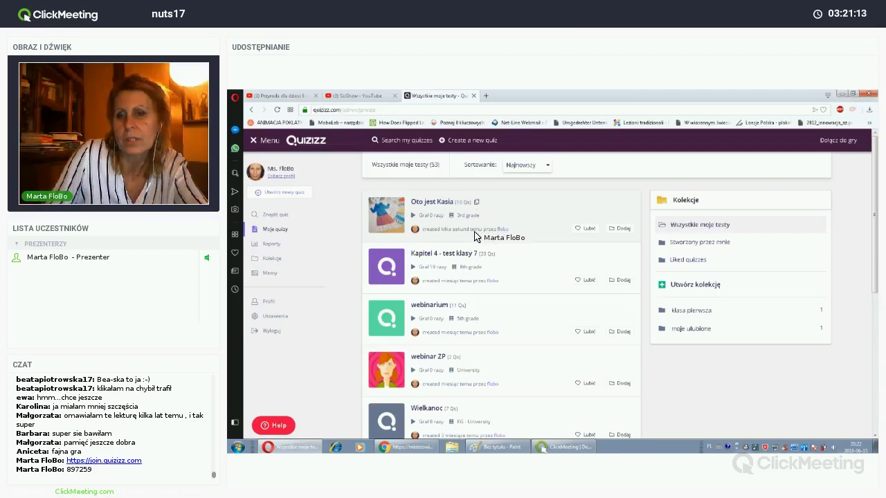
Switch to the ClickMeeting room in Chrome to check the chat, and return to the Quizizz list in Opera.
{"action": "left_click", "coordinate": [400, 443]}
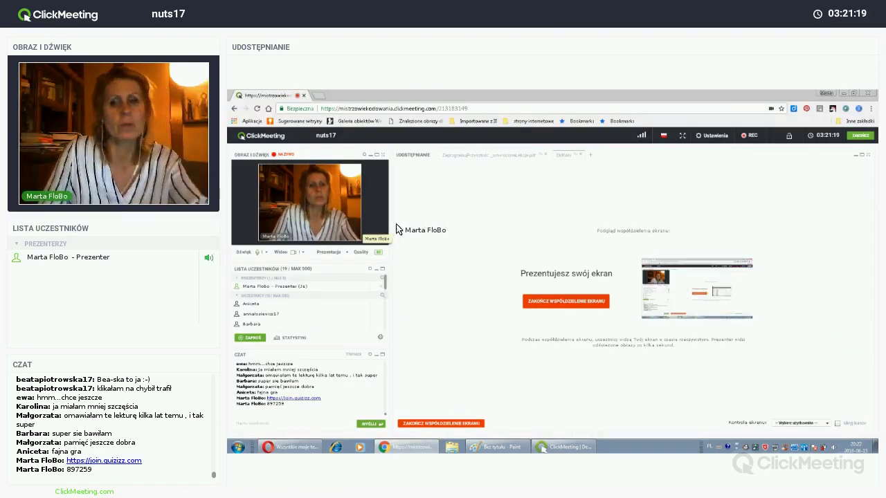
{"action": "left_click", "coordinate": [574, 455]}
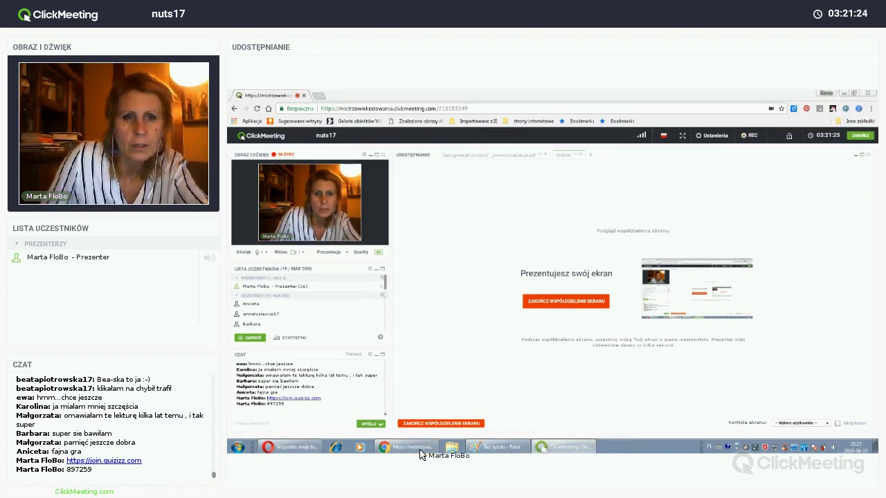
{"action": "left_click", "coordinate": [415, 449]}
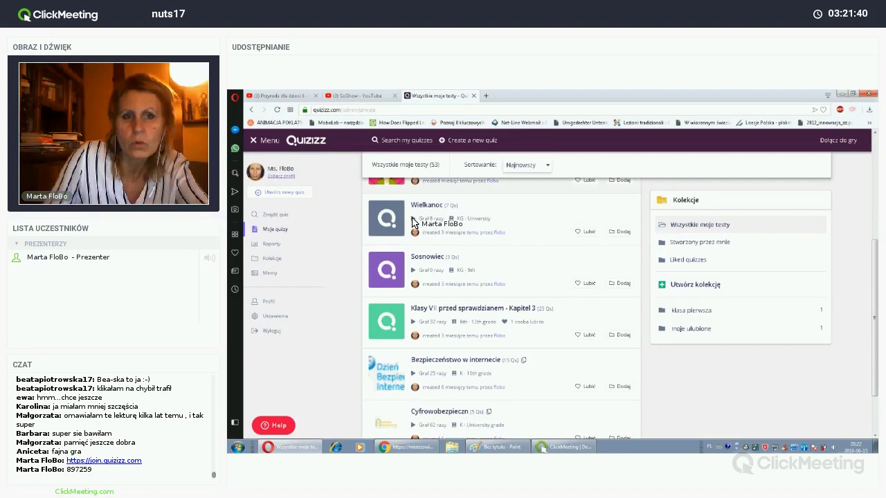
Open the duplicated "Oto jest Kasia" quiz from the own quizzes list for editing.
{"action": "left_click", "coordinate": [399, 222]}
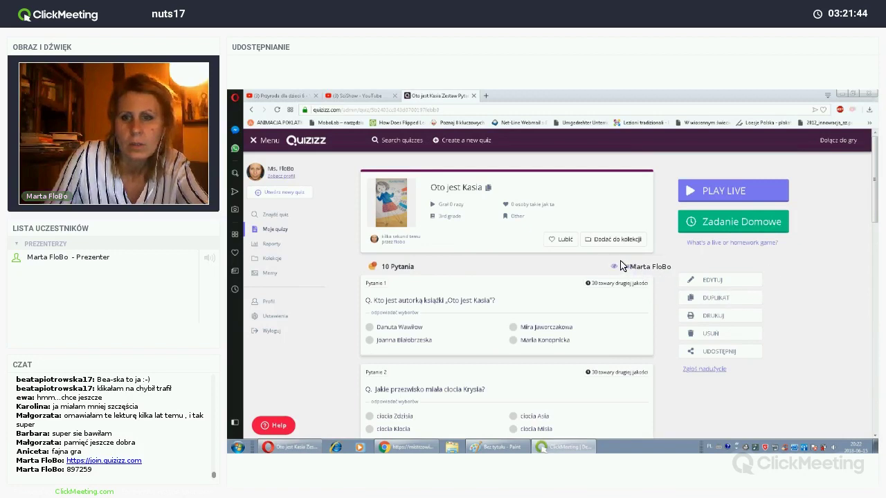
{"action": "left_click", "coordinate": [714, 284]}
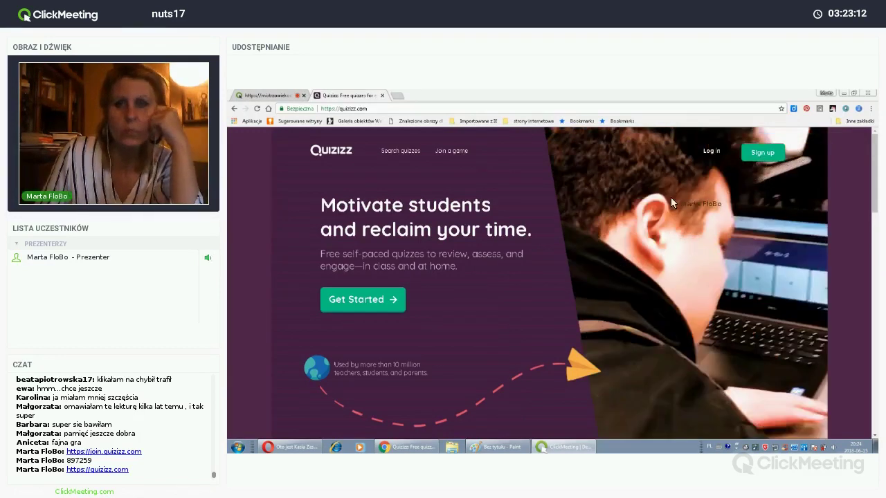
Open the Quizizz sign-up page in Chrome, check the webinar room, and return to the sign-up options.
{"action": "left_click", "coordinate": [762, 153]}
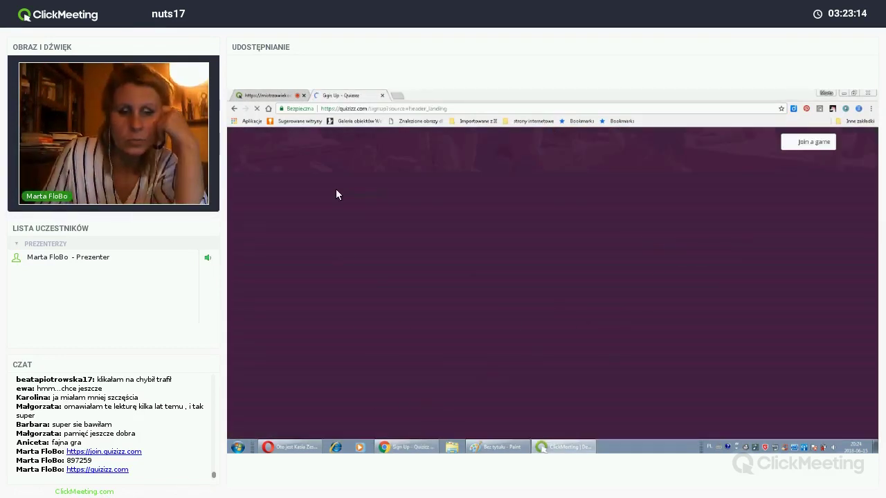
{"action": "left_click", "coordinate": [271, 95]}
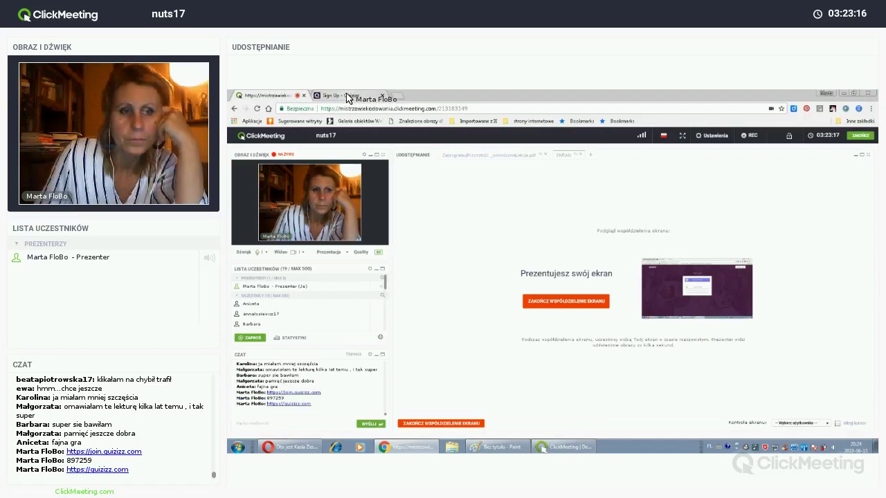
{"action": "left_click", "coordinate": [348, 96]}
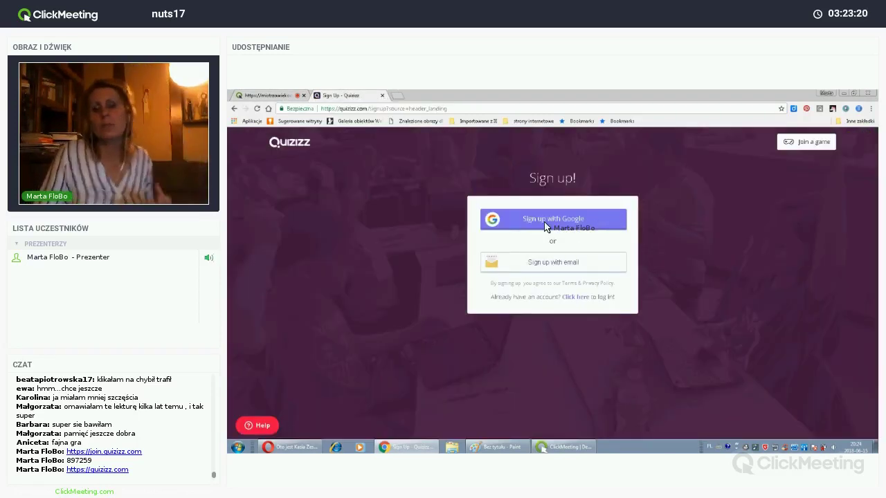
Choose e-mail sign-up with the Teacher occupation and go through the username, e-mail and password fields.
{"action": "left_click", "coordinate": [523, 267]}
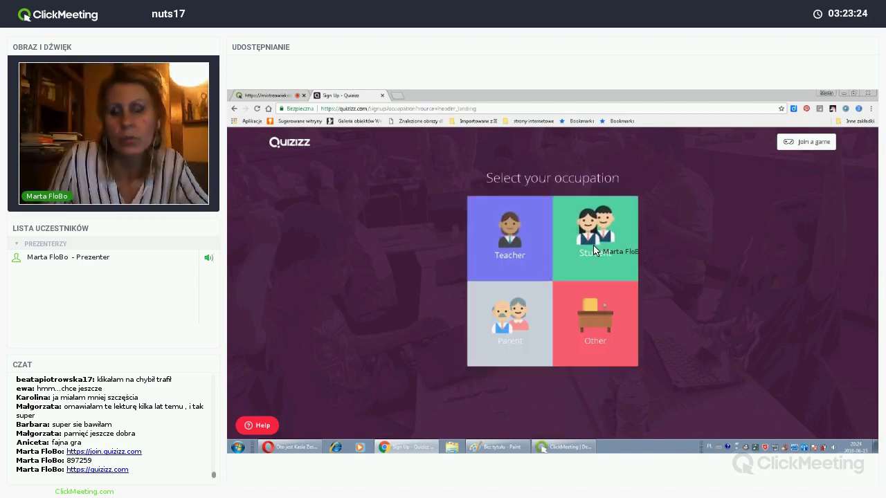
{"action": "left_click", "coordinate": [501, 253]}
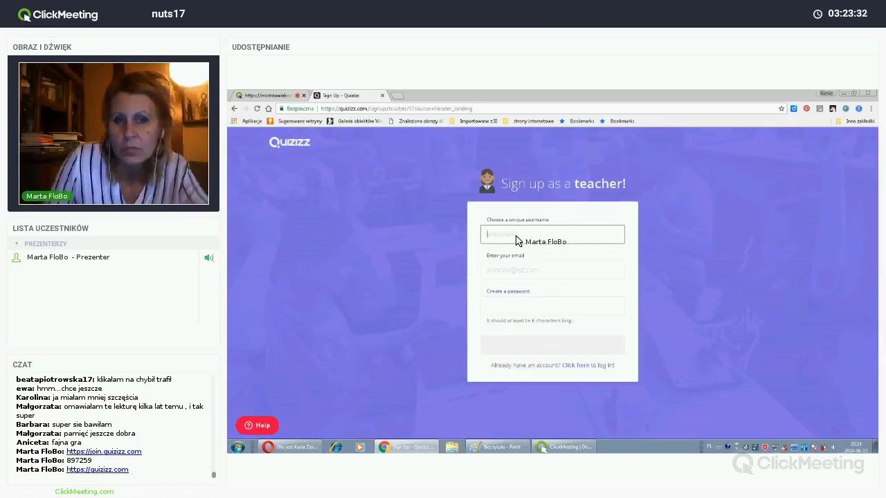
{"action": "left_click", "coordinate": [520, 274]}
{"action": "left_click", "coordinate": [513, 307]}
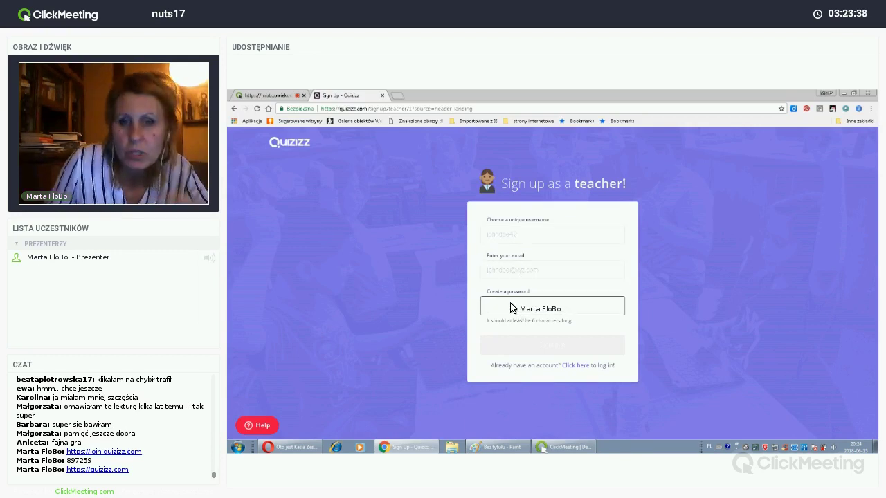
{"action": "left_click", "coordinate": [511, 347]}
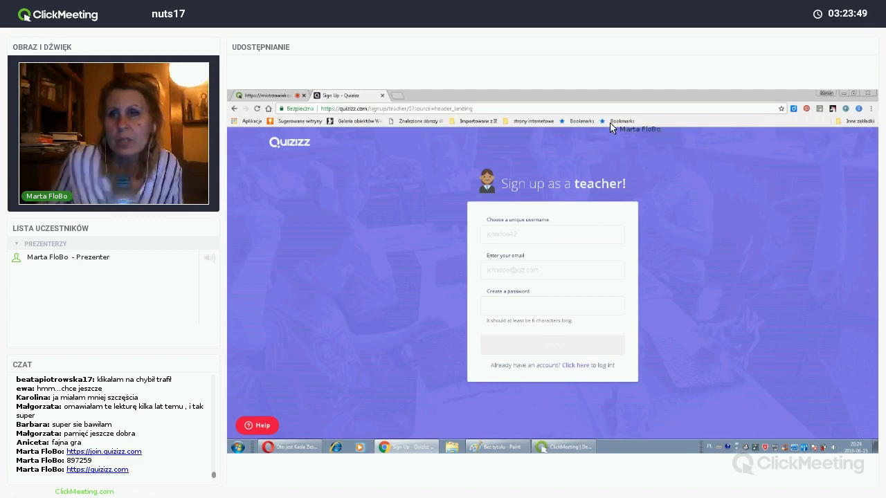
Go back to the Quizizz home page and reopen the teacher e-mail sign-up form, ending in its password field.
{"action": "left_click", "coordinate": [233, 109]}
{"action": "left_click", "coordinate": [233, 109]}
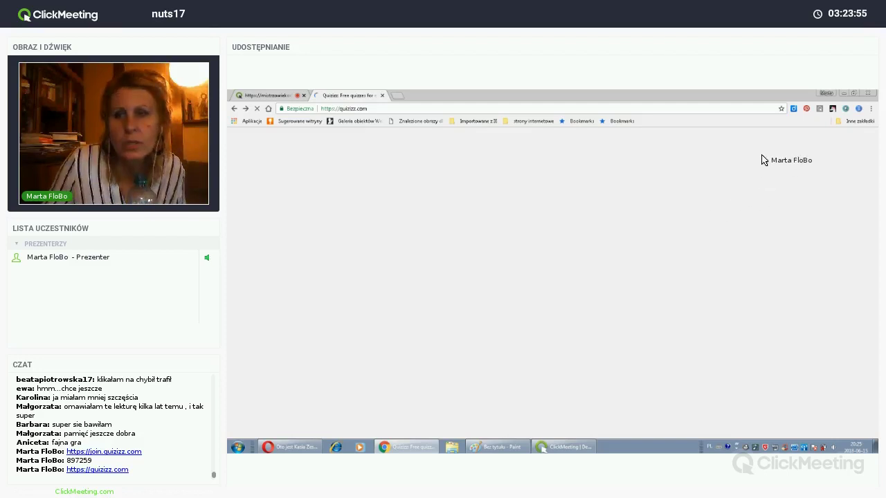
{"action": "left_click", "coordinate": [763, 161]}
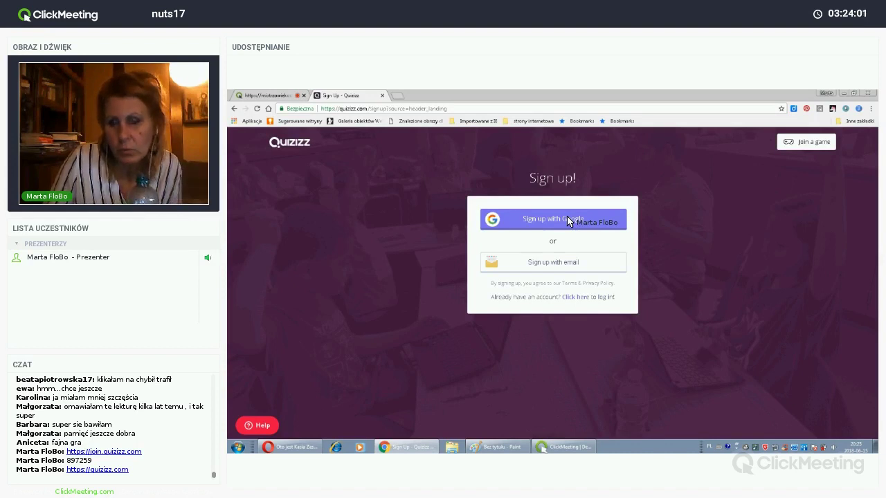
{"action": "left_click", "coordinate": [559, 270]}
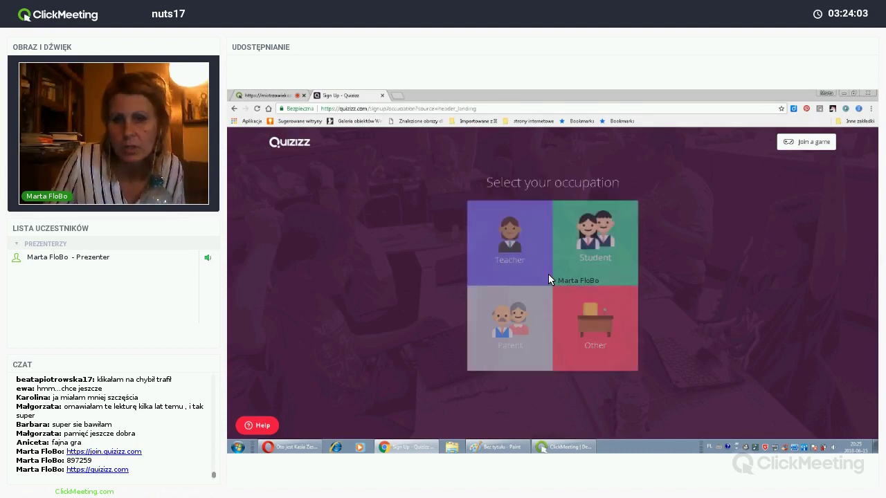
{"action": "left_click", "coordinate": [520, 249]}
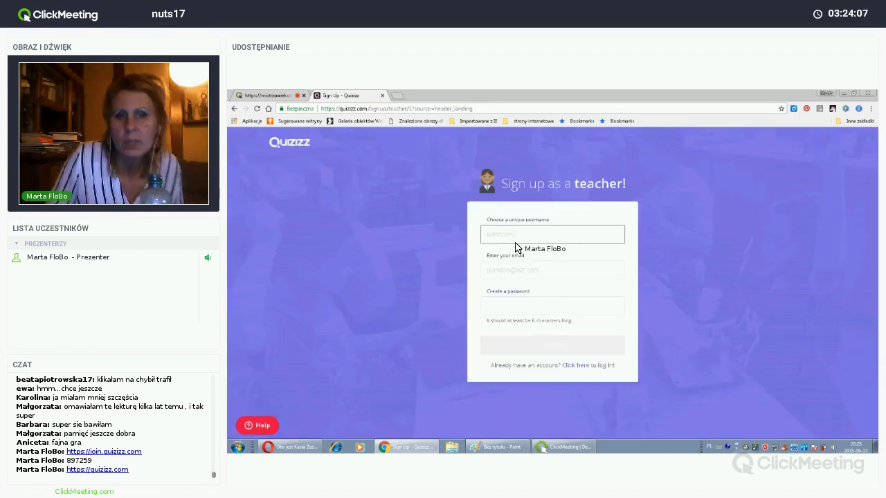
{"action": "left_click", "coordinate": [518, 270]}
{"action": "left_click", "coordinate": [506, 309]}
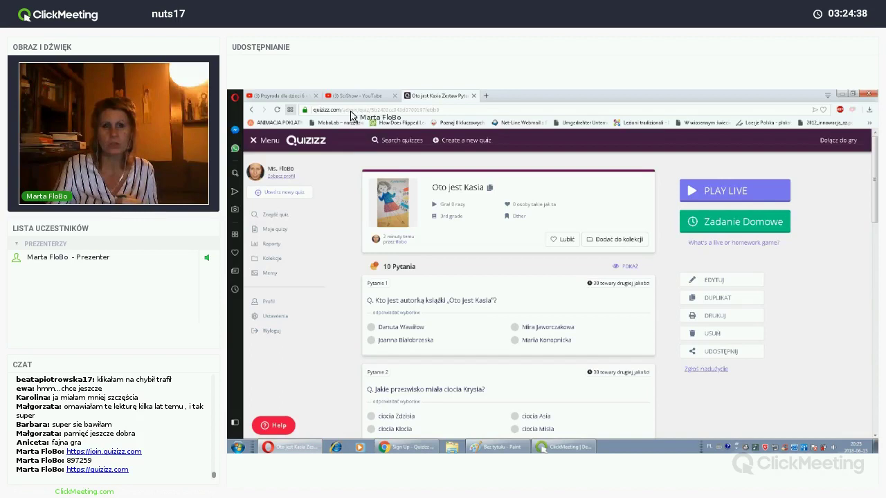
Switch to the ClickMeeting room in Chrome and select the room's web address.
{"action": "left_click", "coordinate": [421, 449]}
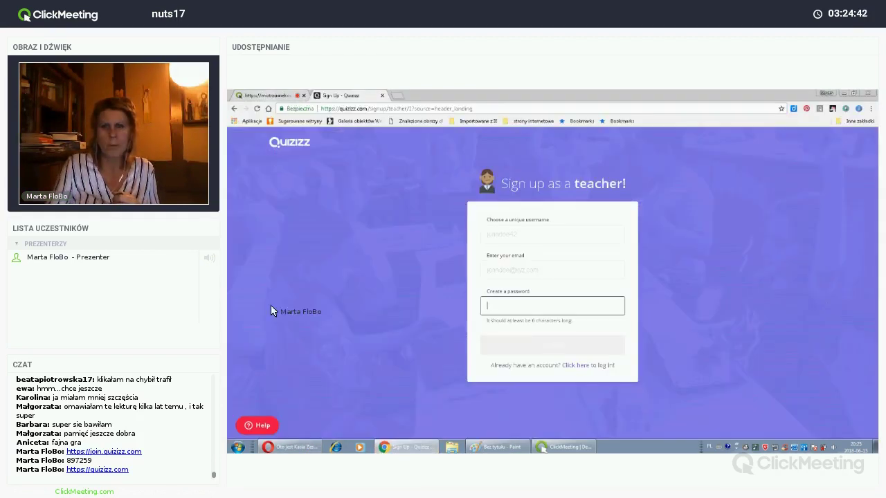
{"action": "key", "text": "ctrl+shift+Tab"}
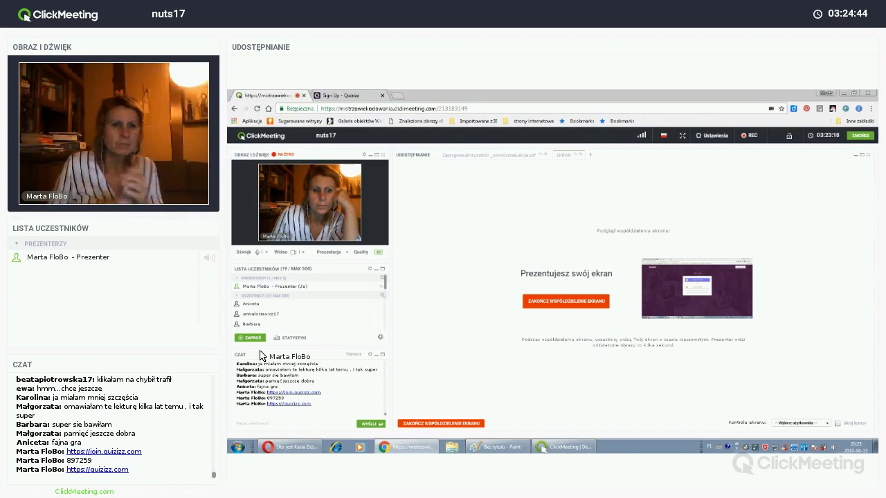
{"action": "left_click", "coordinate": [366, 109]}
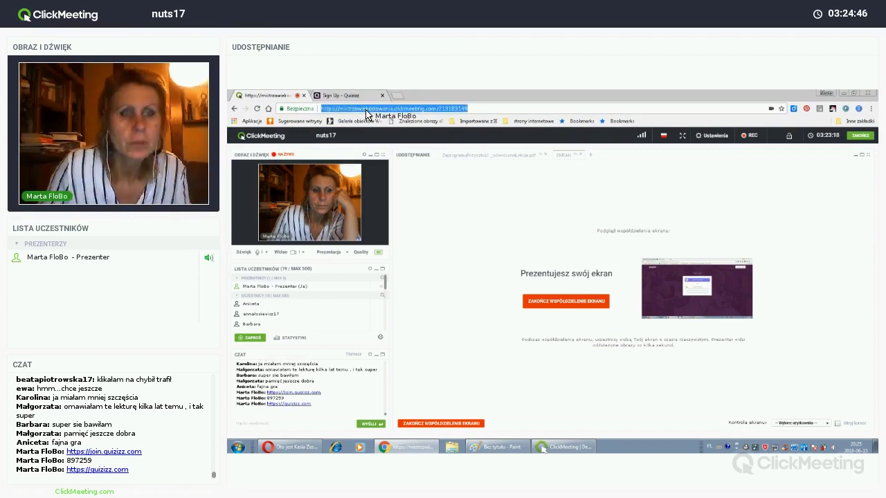
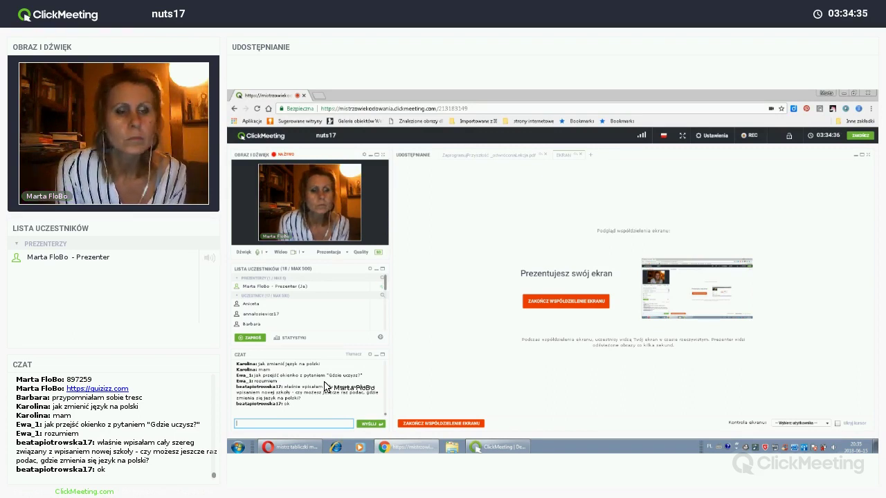
Look at the "mistrz tabliczki mnożenia" quiz in Opera and return to the message field of the ClickMeeting chat in Chrome.
{"action": "left_click", "coordinate": [291, 447]}
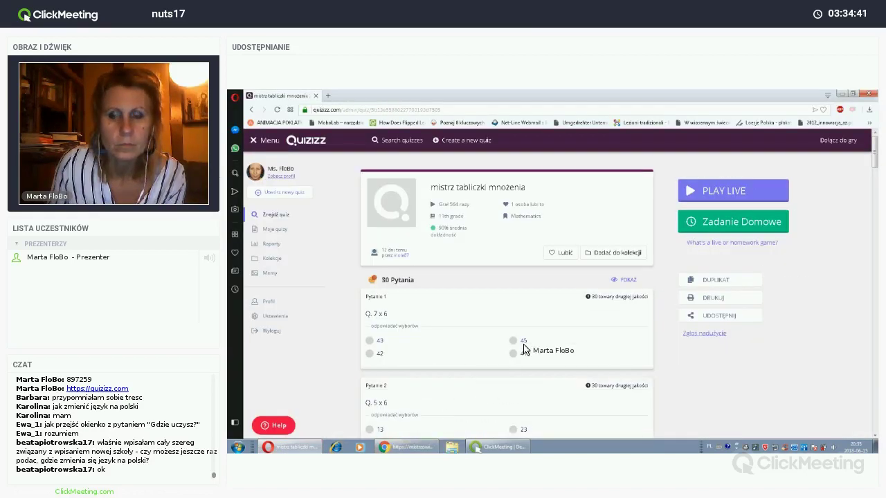
{"action": "left_click", "coordinate": [408, 447]}
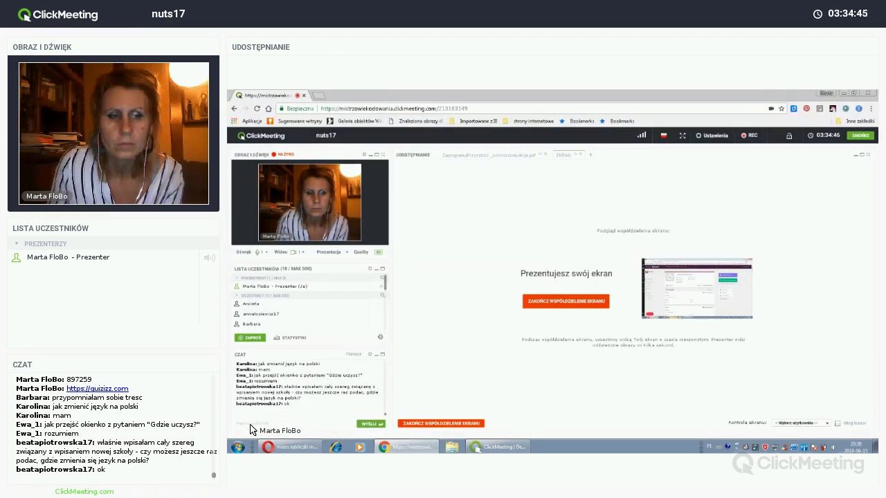
{"action": "left_click", "coordinate": [294, 419]}
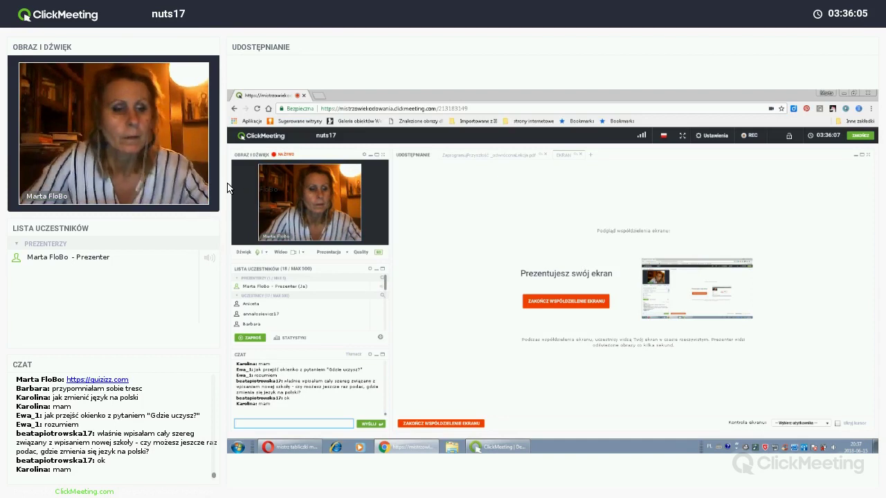
Switch to Quizizz in Opera and open the "Oto jest Kasia" quiz from the list of own quizzes.
{"action": "left_click", "coordinate": [315, 450]}
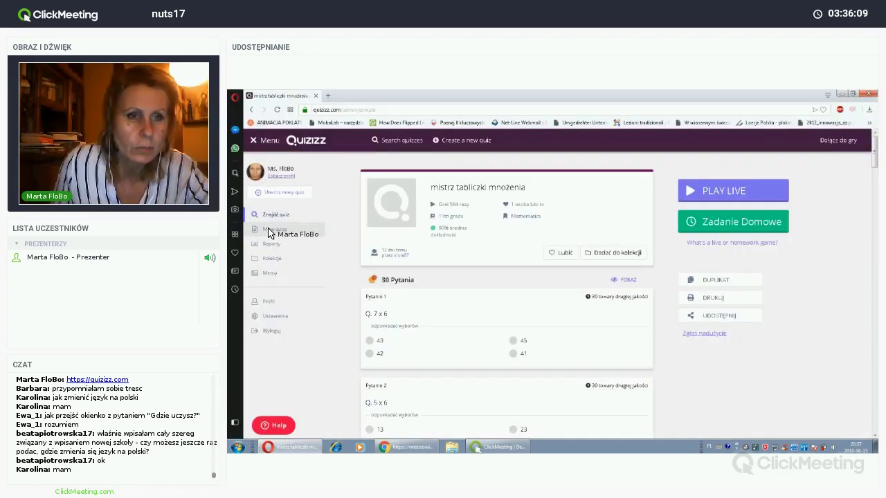
{"action": "left_click", "coordinate": [270, 231]}
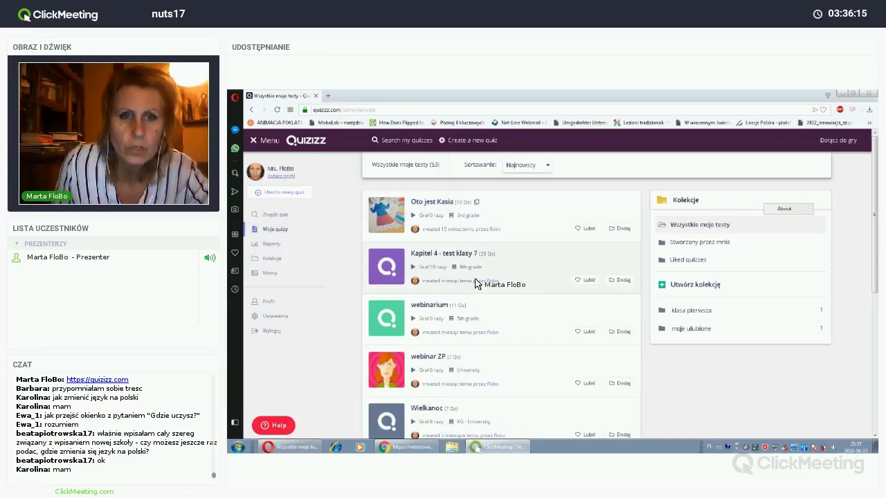
{"action": "left_click", "coordinate": [449, 204]}
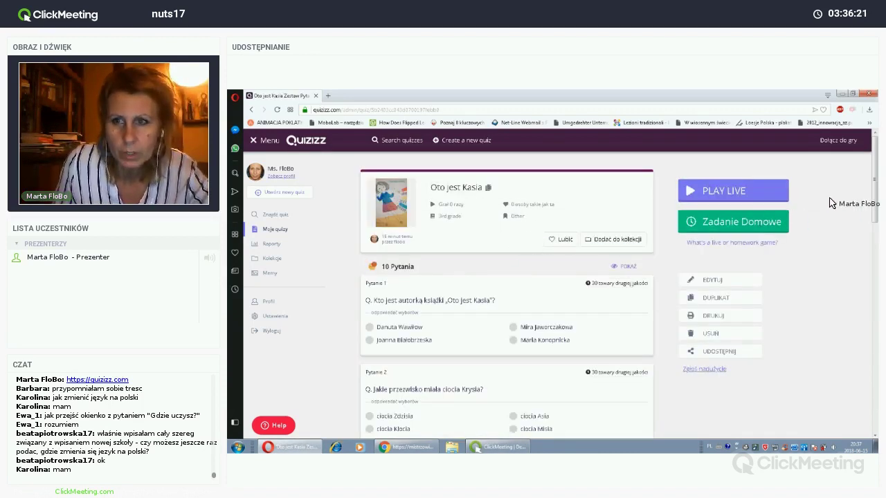
Preview the printable version of the "Oto jest Kasia" quiz, cancel printing and return to the quiz details.
{"action": "left_click", "coordinate": [713, 317]}
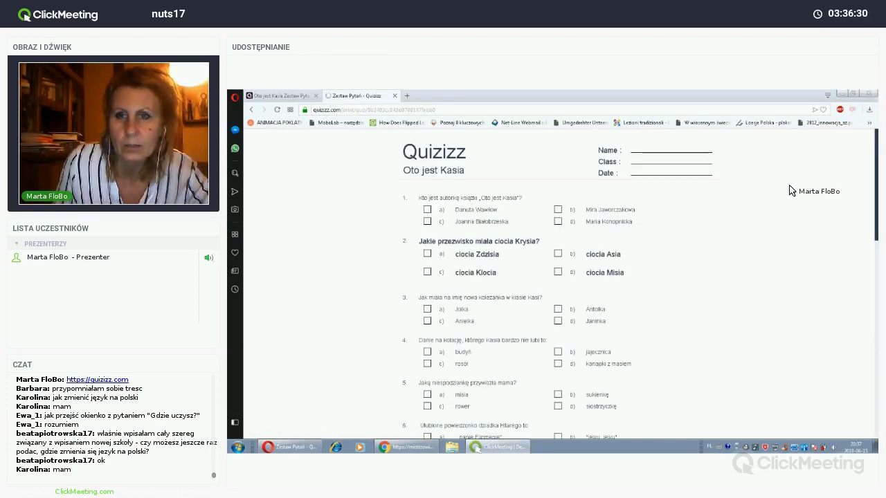
{"action": "scroll", "coordinate": [877, 245], "scroll_direction": "down", "scroll_amount": 5}
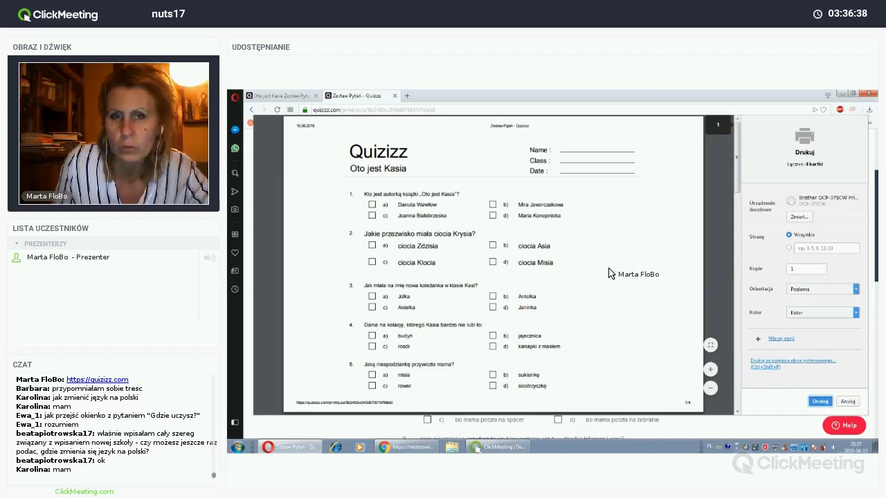
{"action": "scroll", "coordinate": [608, 276], "scroll_direction": "down", "scroll_amount": 10}
{"action": "scroll", "coordinate": [480, 235], "scroll_direction": "up", "scroll_amount": 10}
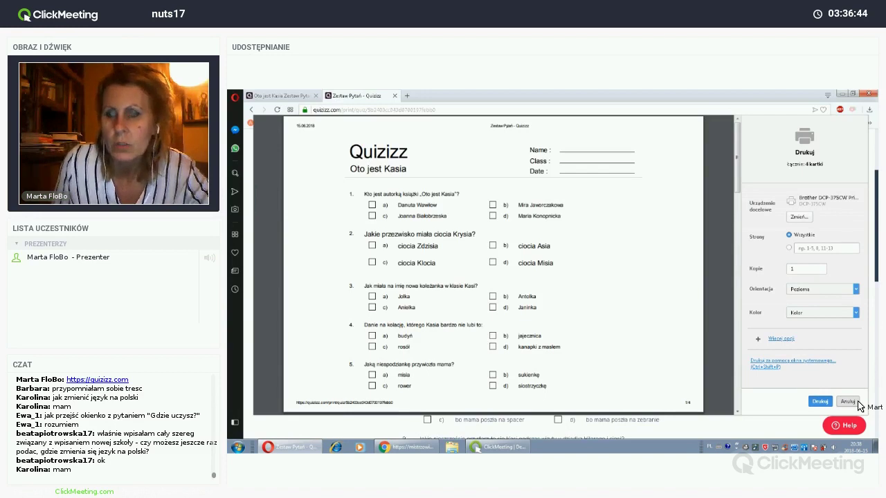
{"action": "left_click", "coordinate": [856, 403]}
{"action": "scroll", "coordinate": [530, 208], "scroll_direction": "up", "scroll_amount": 5}
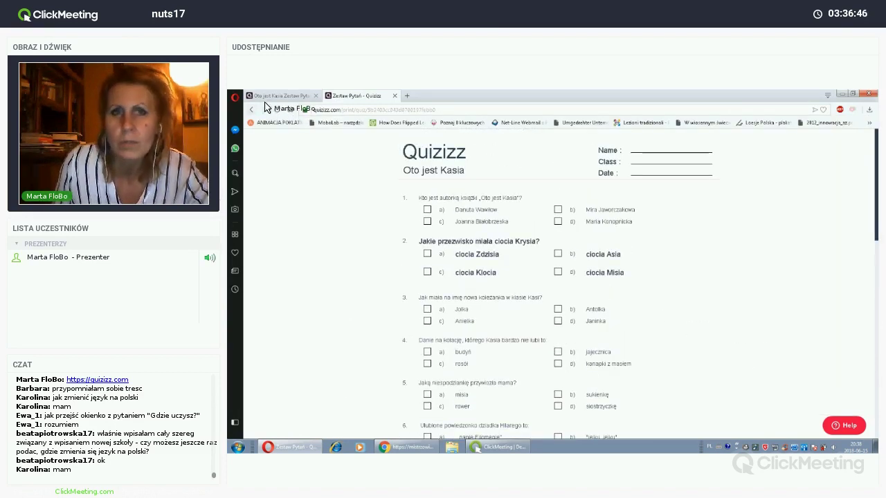
{"action": "left_click", "coordinate": [395, 95]}
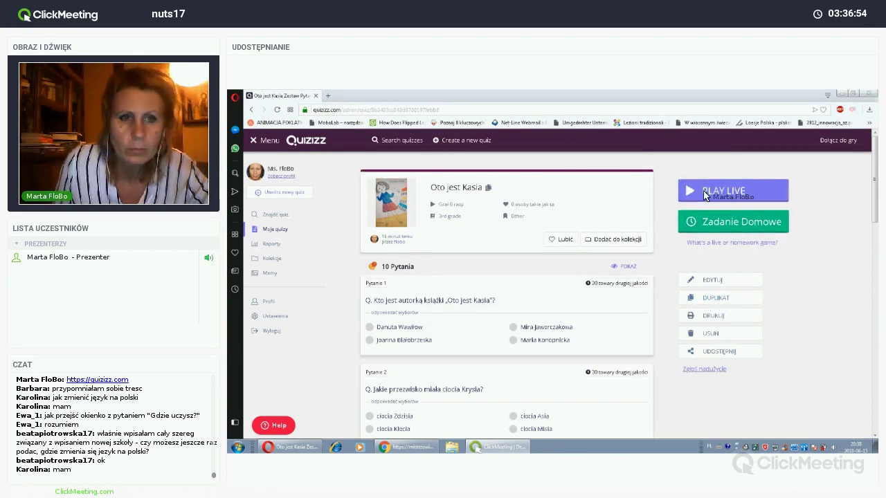
Open the homework setup for "Oto jest Kasia" and review the deadline dates, question options and game options.
{"action": "left_click", "coordinate": [713, 221]}
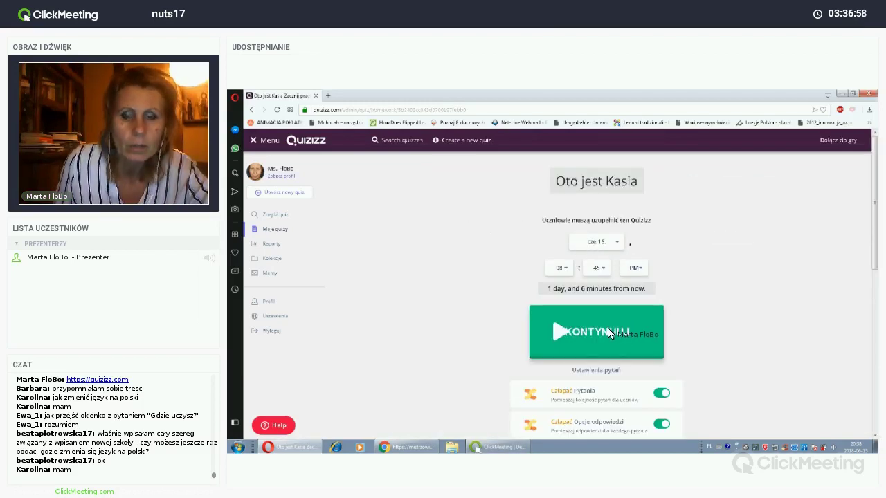
{"action": "left_click", "coordinate": [613, 244]}
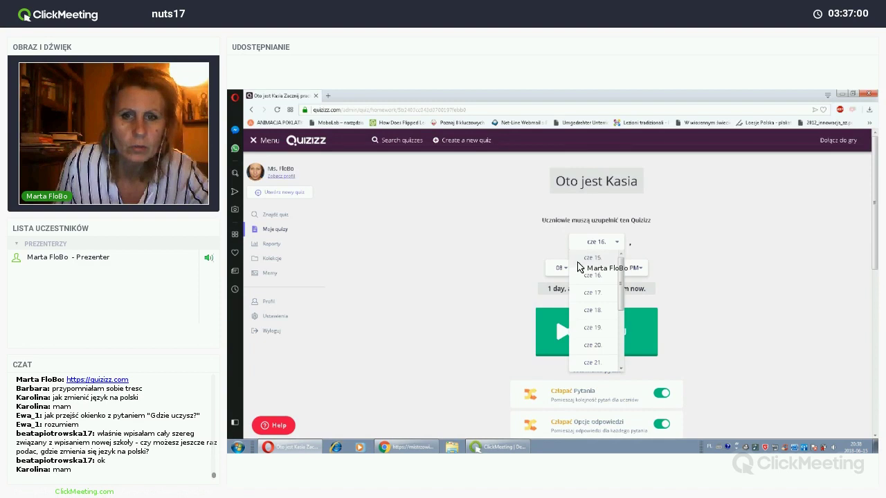
{"action": "scroll", "coordinate": [664, 273], "scroll_direction": "down", "scroll_amount": 3}
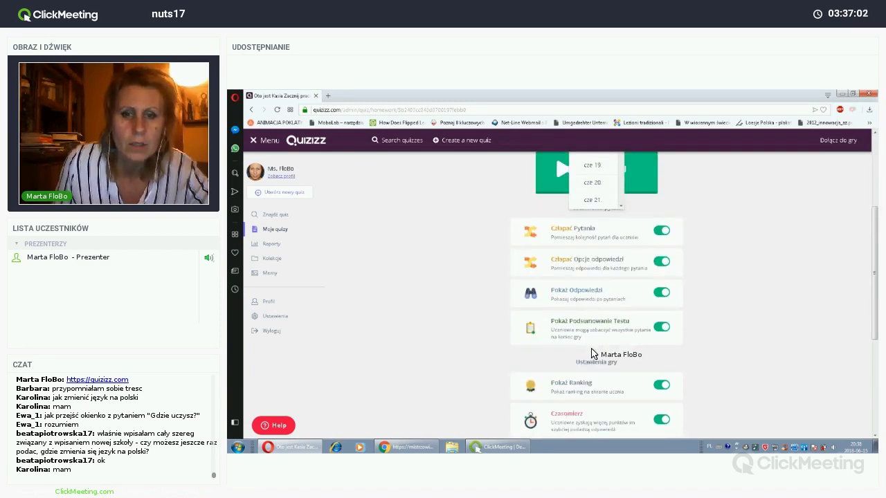
{"action": "scroll", "coordinate": [592, 352], "scroll_direction": "down", "scroll_amount": 5}
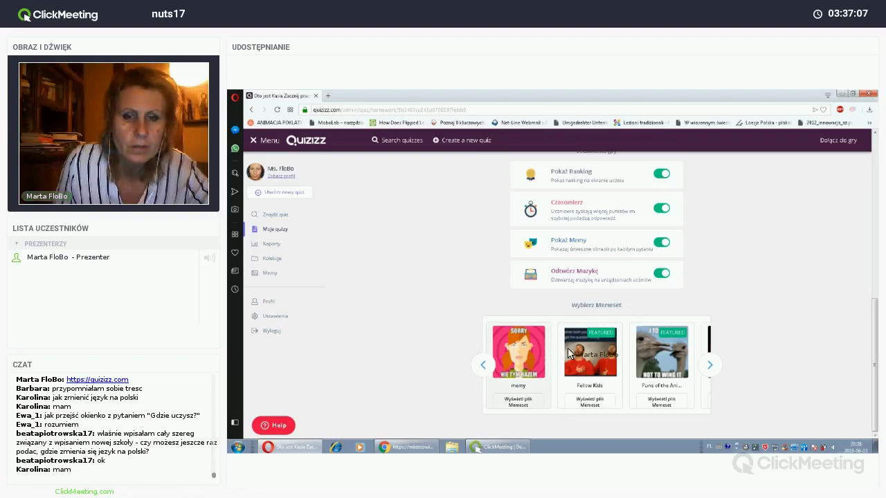
Browse the available meme sets, view the memes in the "memy" set and close its preview.
{"action": "left_click", "coordinate": [709, 367]}
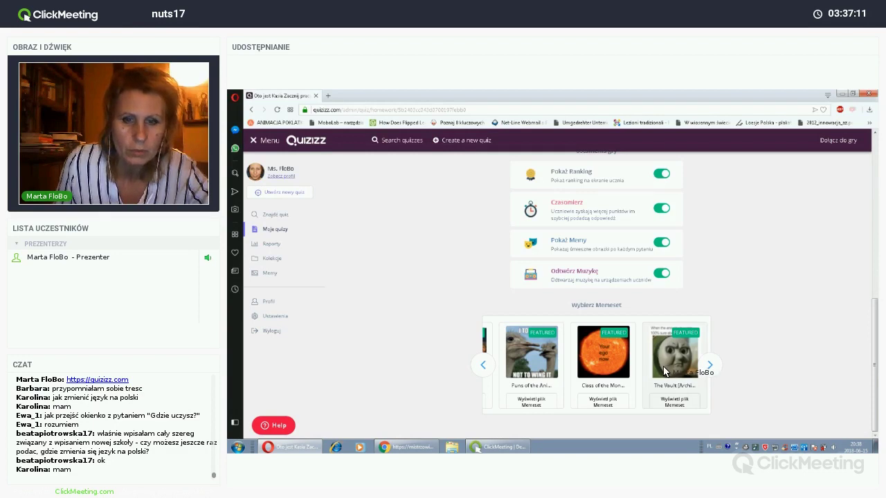
{"action": "left_click", "coordinate": [484, 364]}
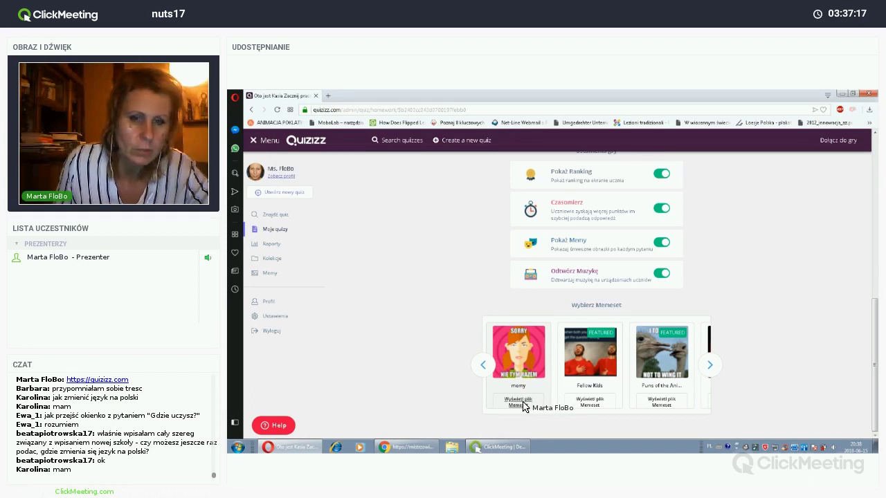
{"action": "left_click", "coordinate": [519, 375]}
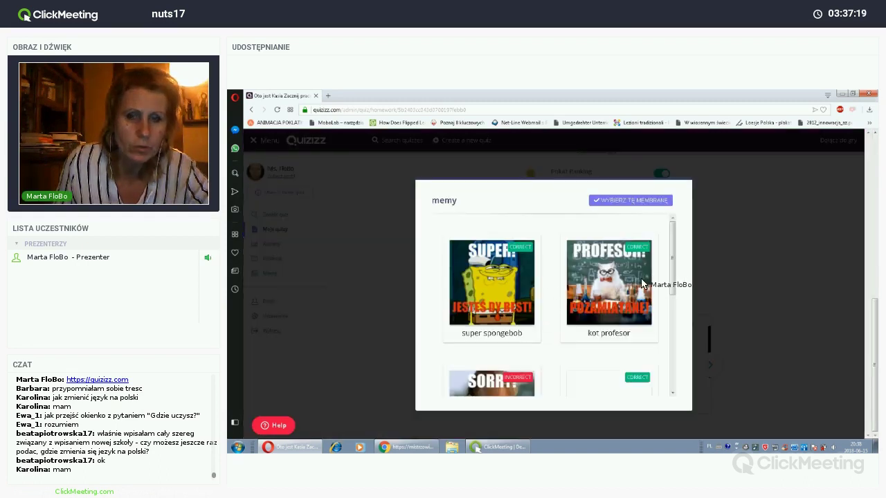
{"action": "left_click_drag", "start_coordinate": [672, 286], "coordinate": [652, 372]}
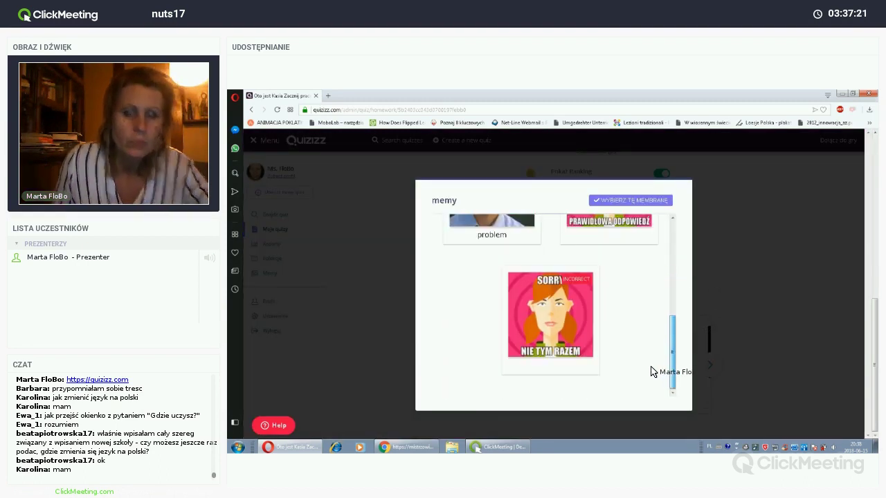
{"action": "scroll", "coordinate": [670, 322], "scroll_direction": "up", "scroll_amount": 3}
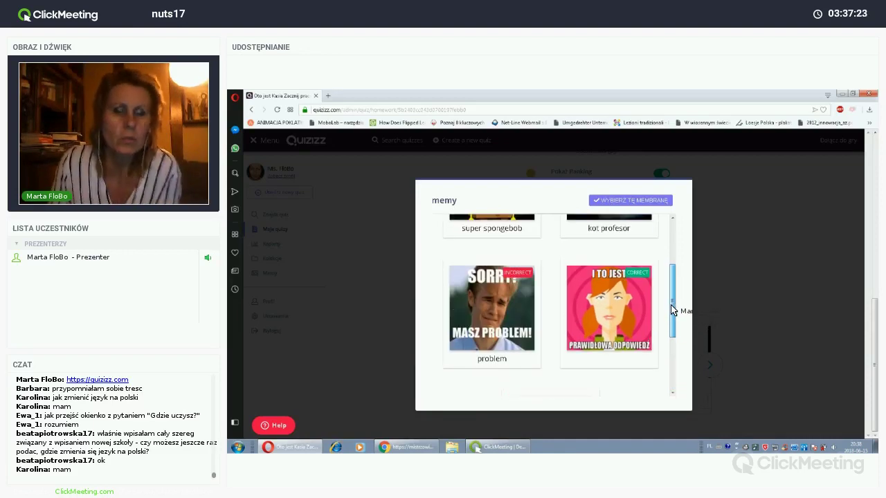
{"action": "scroll", "coordinate": [584, 303], "scroll_direction": "up", "scroll_amount": 2}
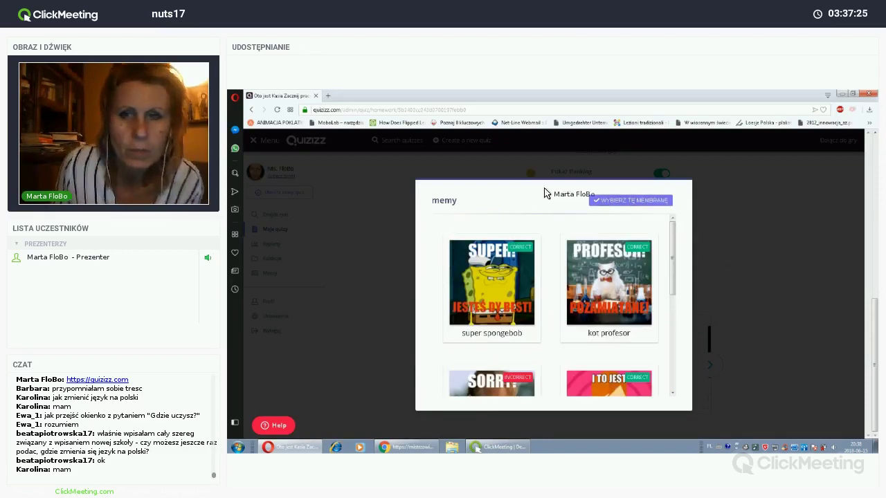
{"action": "left_click", "coordinate": [726, 283]}
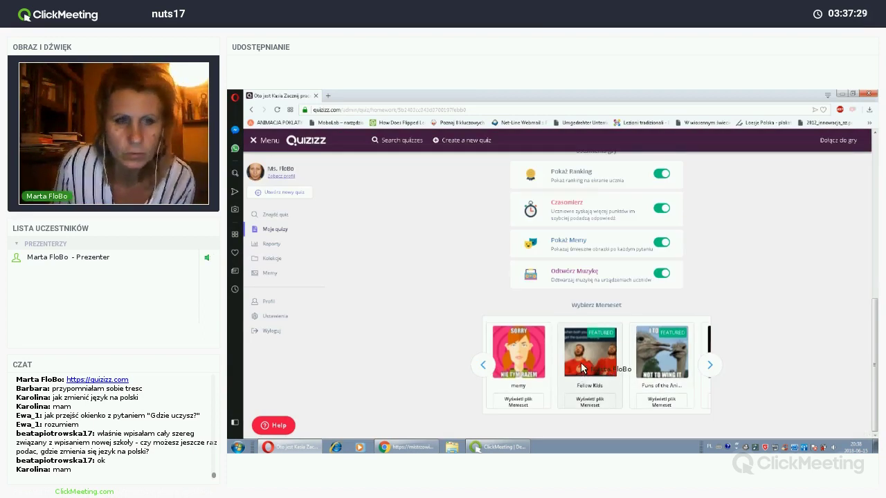
Review the homework settings of "Oto jest Kasia" again and check the ClickMeeting room in Chrome.
{"action": "scroll", "coordinate": [367, 182], "scroll_direction": "up", "scroll_amount": 5}
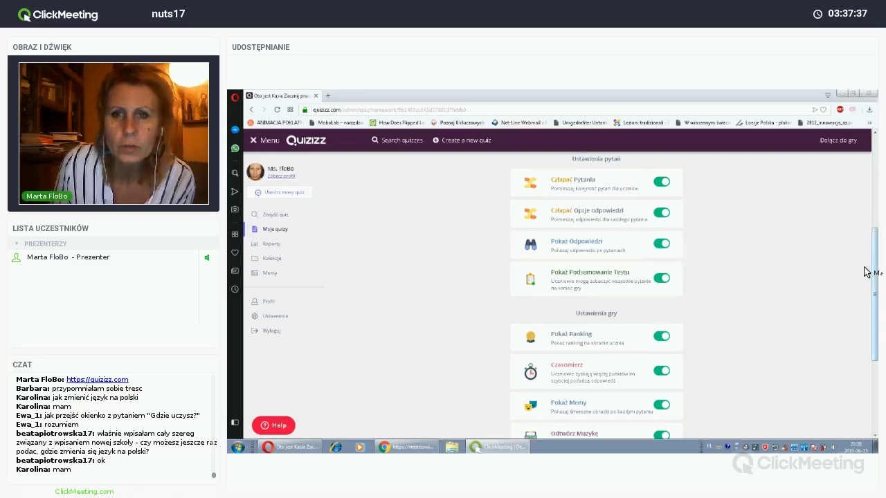
{"action": "left_click_drag", "start_coordinate": [873, 273], "coordinate": [870, 178]}
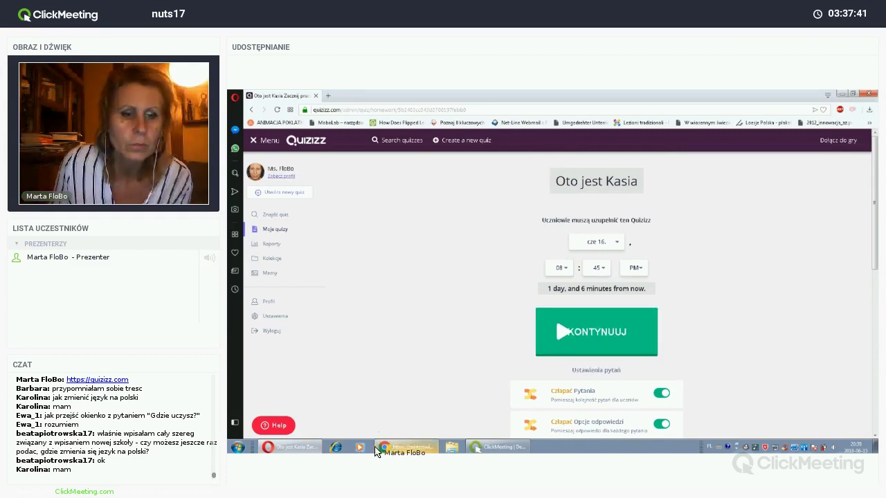
{"action": "left_click", "coordinate": [399, 448]}
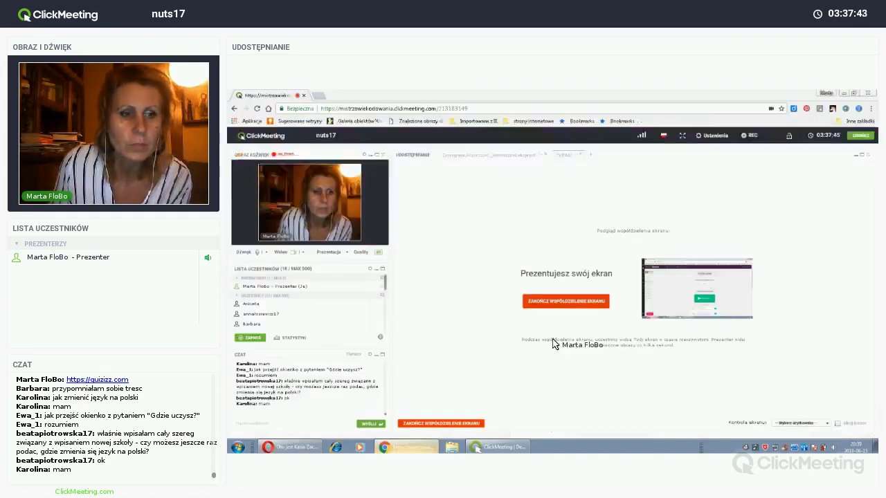
{"action": "key", "text": "alt+Tab"}
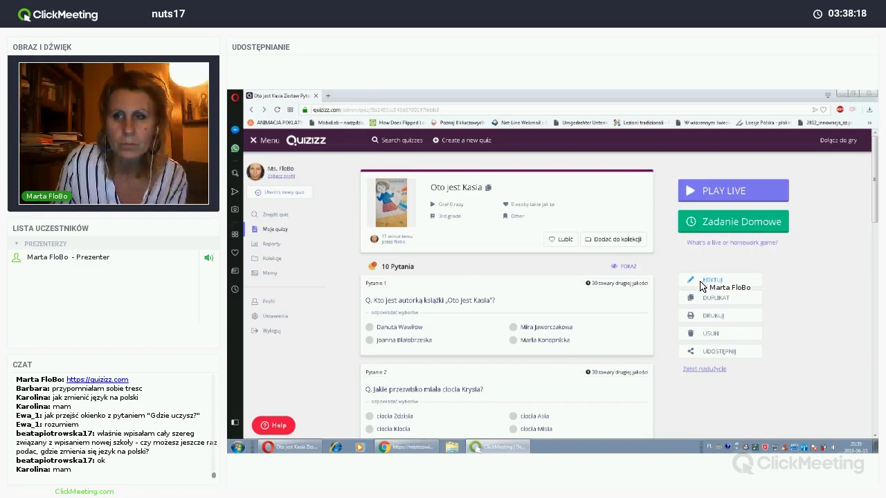
{"action": "left_click", "coordinate": [404, 450]}
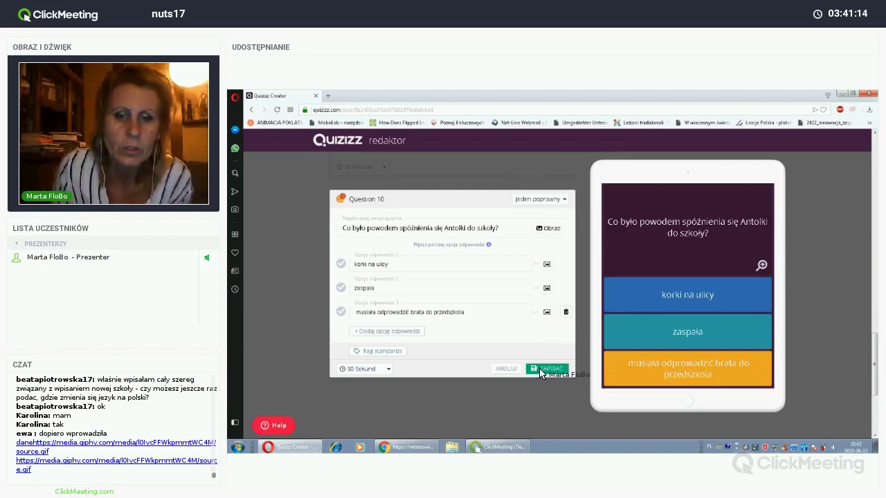
Cancel the reload of the quiz editor page and discard the unsaved edits to question 10.
{"action": "left_click", "coordinate": [467, 111]}
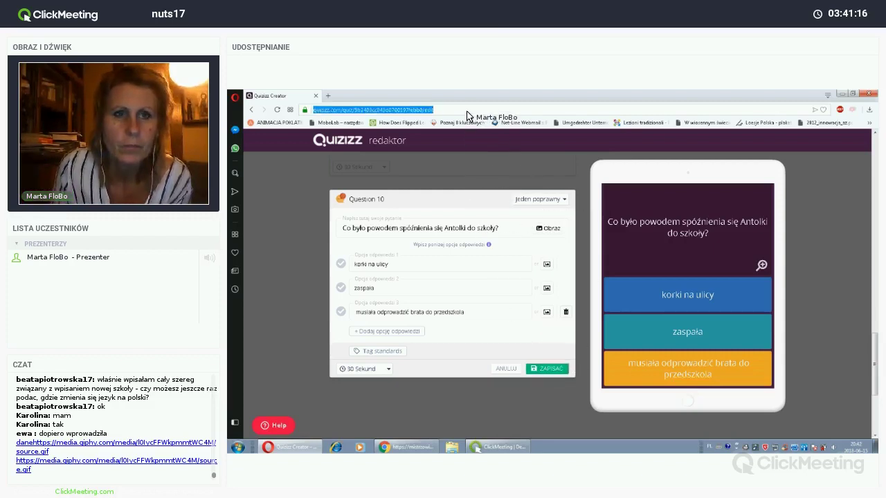
{"action": "key", "text": "Return"}
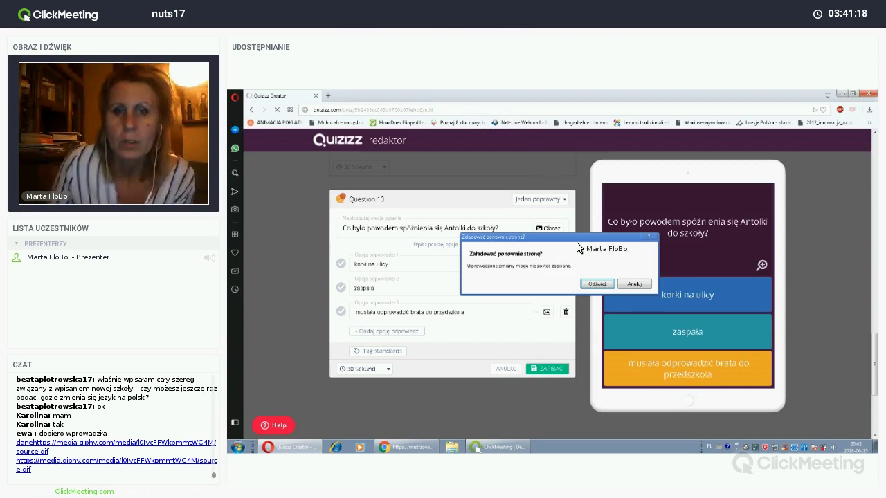
{"action": "left_click", "coordinate": [630, 284]}
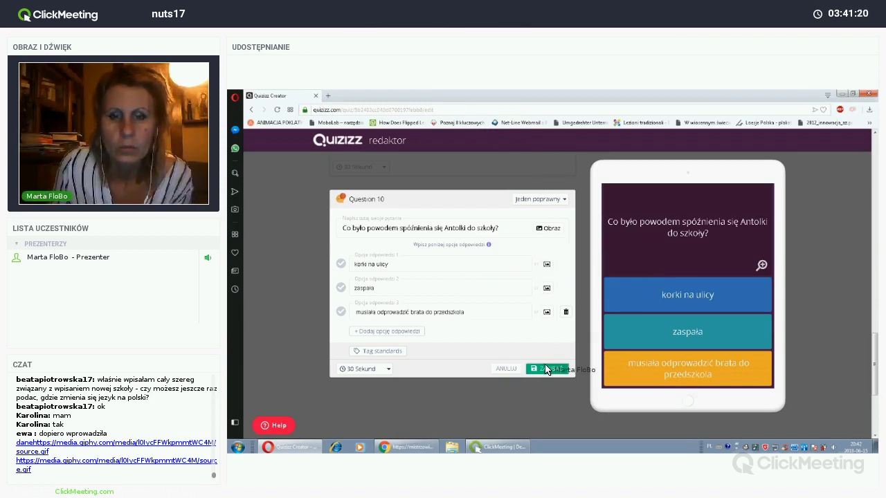
{"action": "left_click", "coordinate": [506, 371]}
{"action": "scroll", "coordinate": [561, 274], "scroll_direction": "up", "scroll_amount": 2}
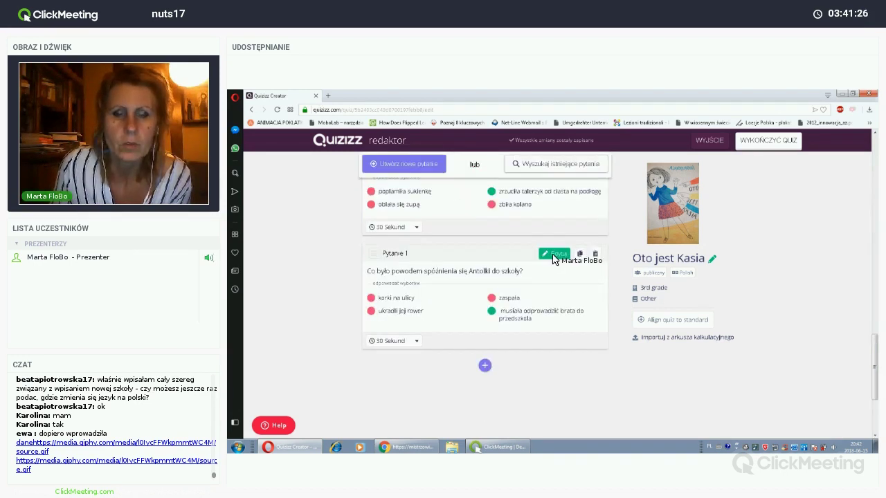
Try to delete the answer "ukradli jej rower" from question 10 and set its time limit to 20 seconds.
{"action": "left_click", "coordinate": [553, 254]}
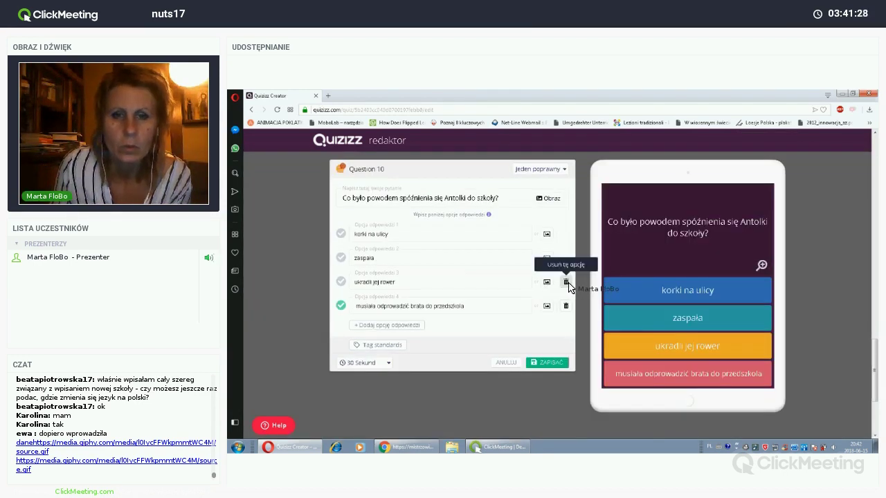
{"action": "left_click", "coordinate": [566, 282]}
{"action": "key", "text": "Return"}
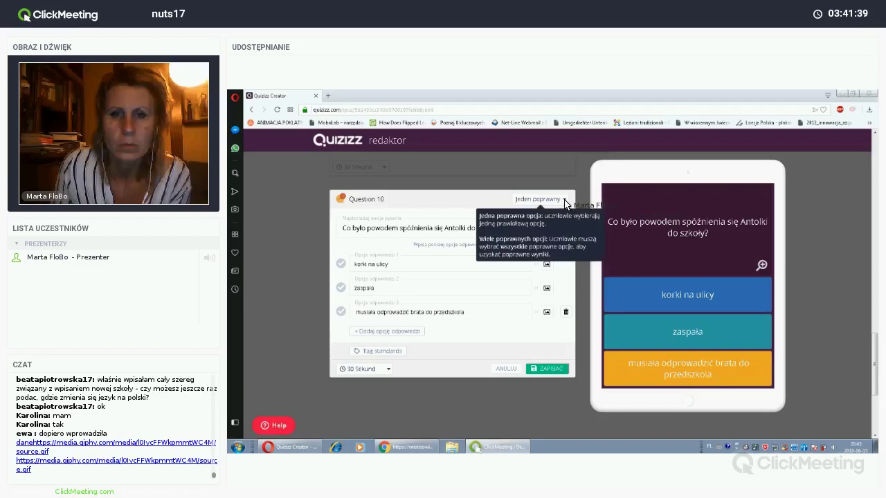
{"action": "left_click", "coordinate": [363, 368]}
{"action": "left_click", "coordinate": [356, 274]}
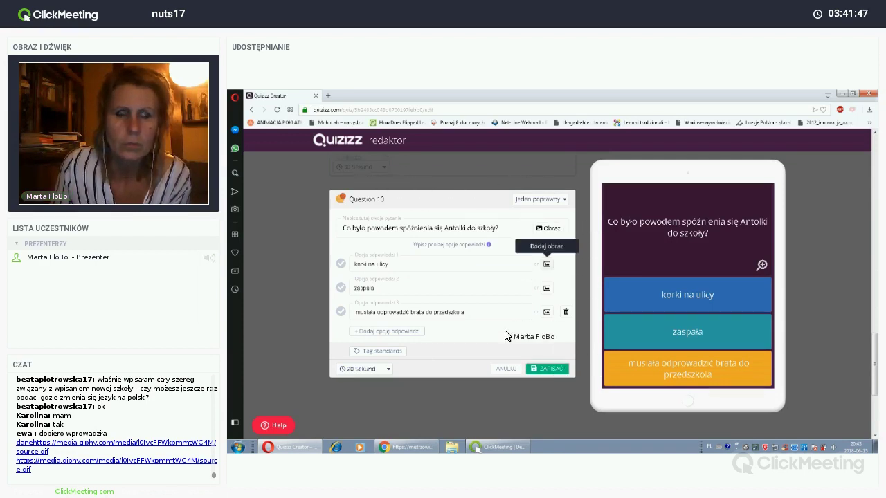
{"action": "left_click", "coordinate": [505, 369]}
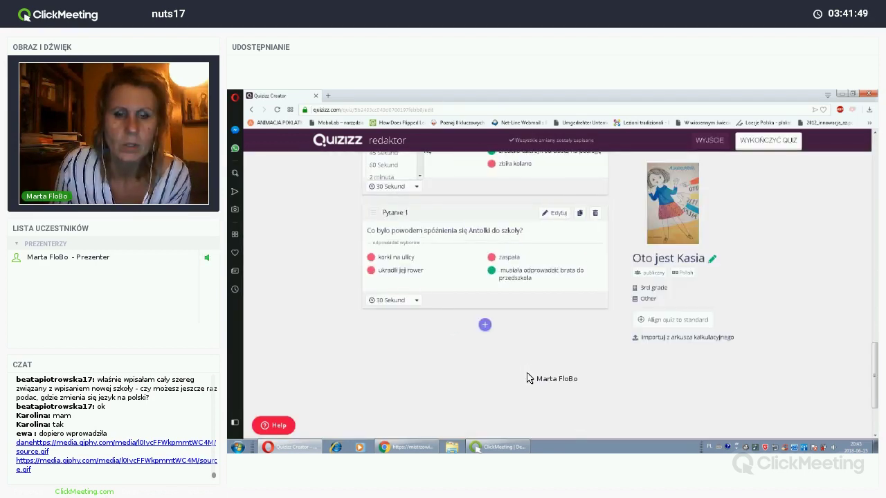
Set the time limit to 20 seconds for the last two questions of the "Oto jest Kasia" quiz.
{"action": "scroll", "coordinate": [588, 346], "scroll_direction": "down", "scroll_amount": 1}
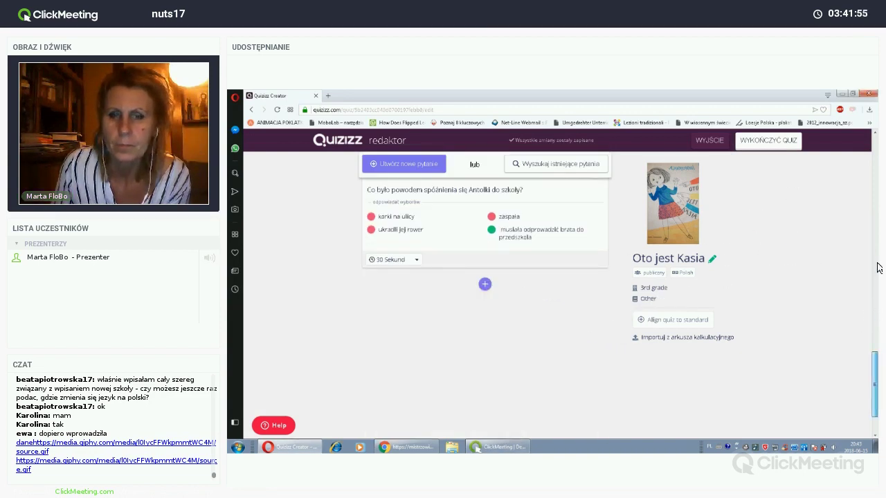
{"action": "scroll", "coordinate": [789, 235], "scroll_direction": "up", "scroll_amount": 10}
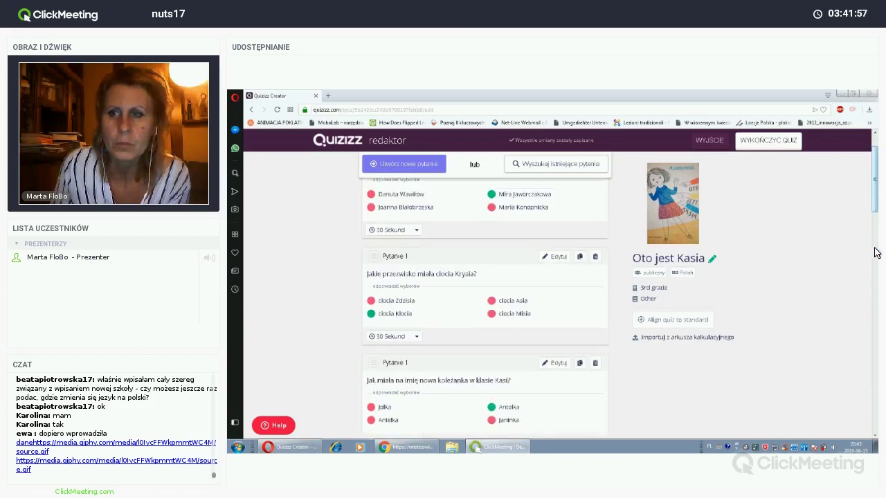
{"action": "scroll", "coordinate": [869, 348], "scroll_direction": "down", "scroll_amount": 10}
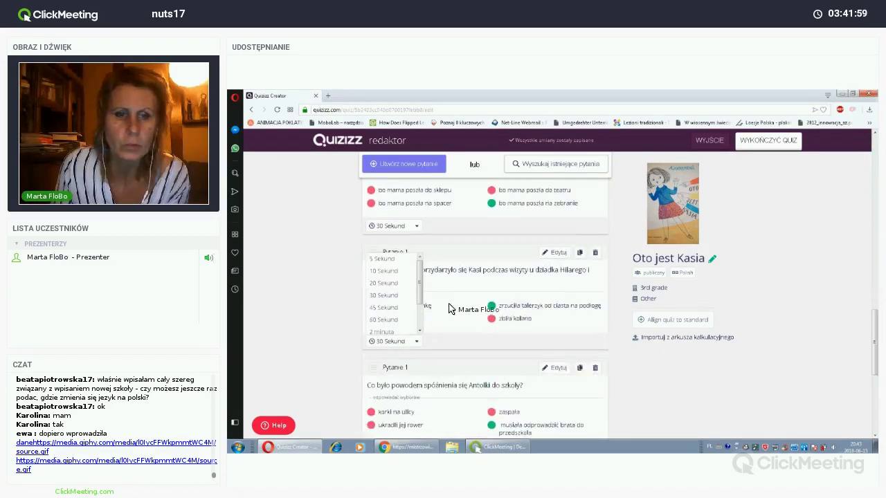
{"action": "left_click", "coordinate": [400, 340]}
{"action": "left_click", "coordinate": [415, 343]}
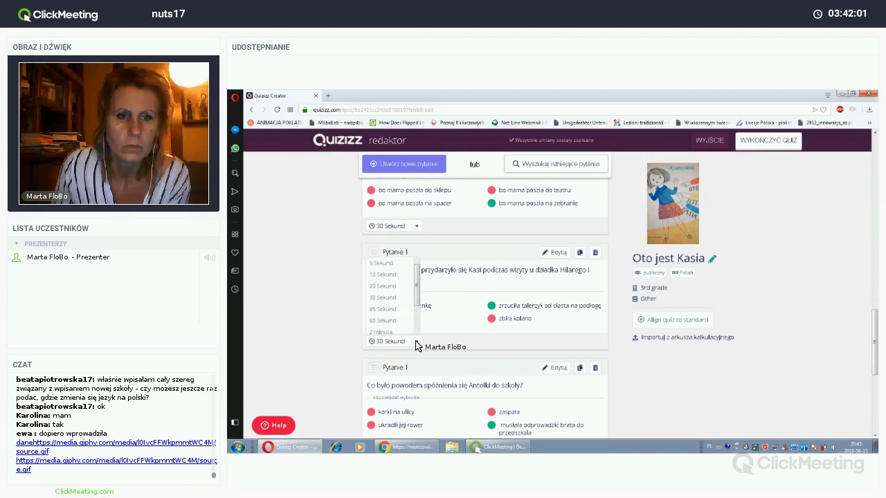
{"action": "left_click", "coordinate": [403, 287]}
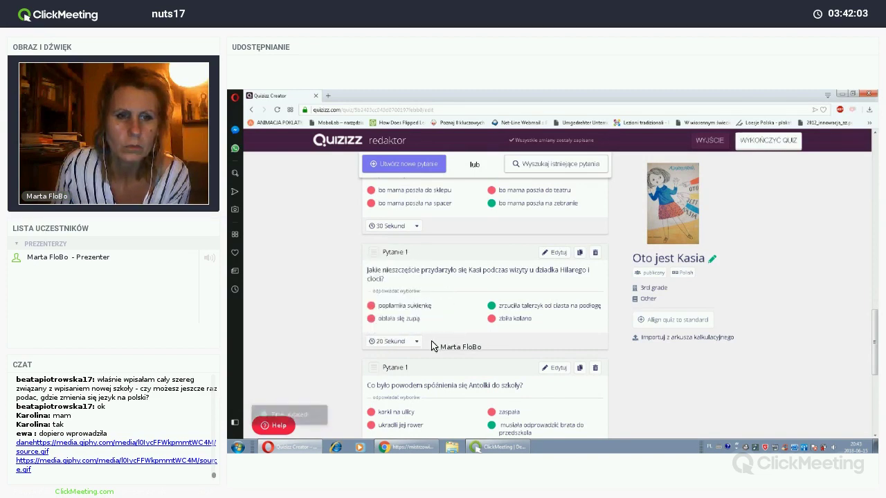
{"action": "scroll", "coordinate": [446, 347], "scroll_direction": "down", "scroll_amount": 2}
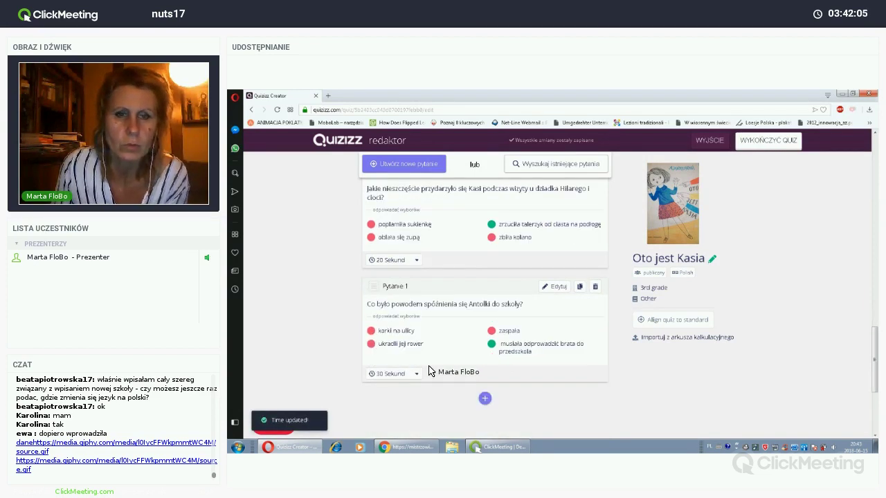
{"action": "left_click", "coordinate": [414, 373]}
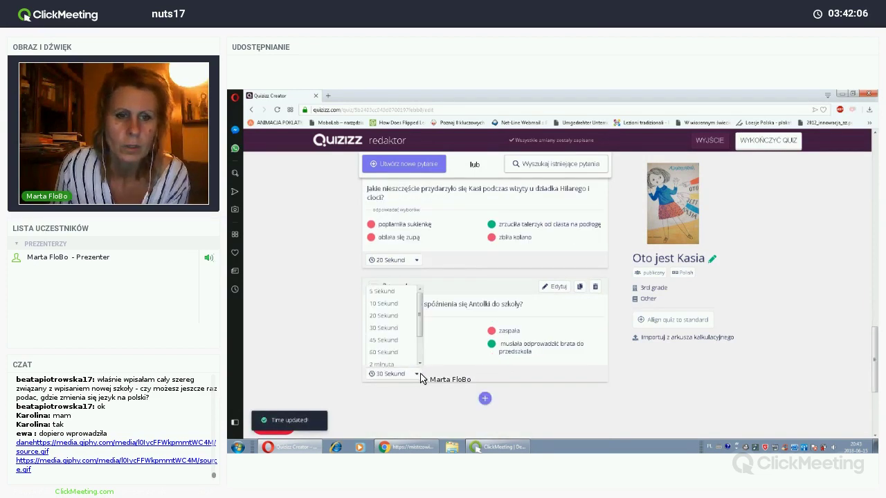
{"action": "left_click", "coordinate": [394, 317]}
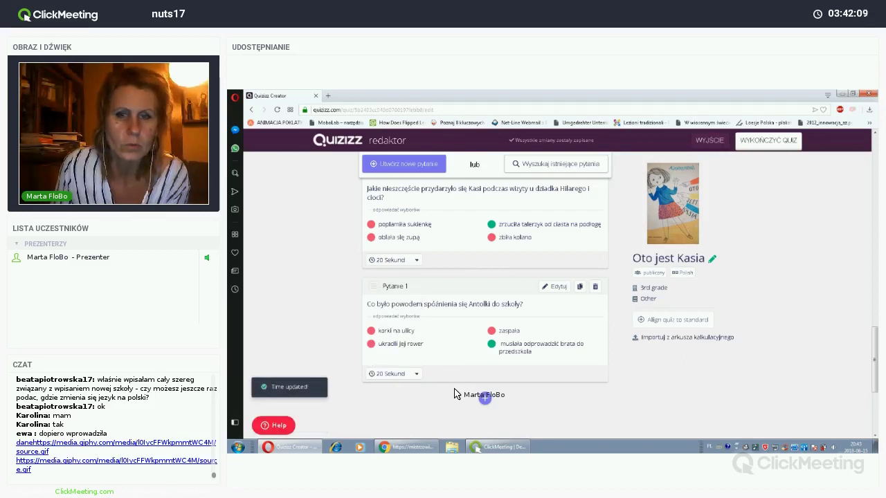
Remove the answer "bo mama poszła na spacer" from question 8, "Dlaczego Kasia musiała się opiekować Agnieszką?".
{"action": "scroll", "coordinate": [455, 393], "scroll_direction": "up", "scroll_amount": 3}
{"action": "scroll", "coordinate": [455, 394], "scroll_direction": "down", "scroll_amount": 1}
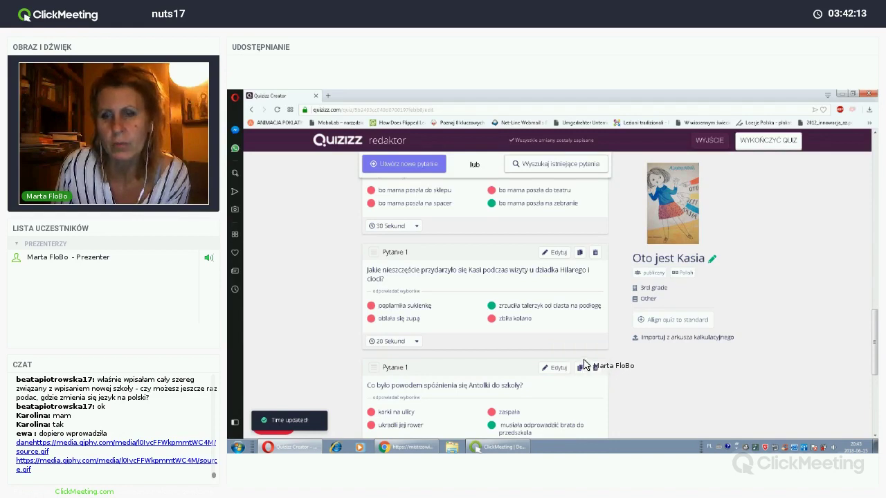
{"action": "scroll", "coordinate": [587, 267], "scroll_direction": "up", "scroll_amount": 2}
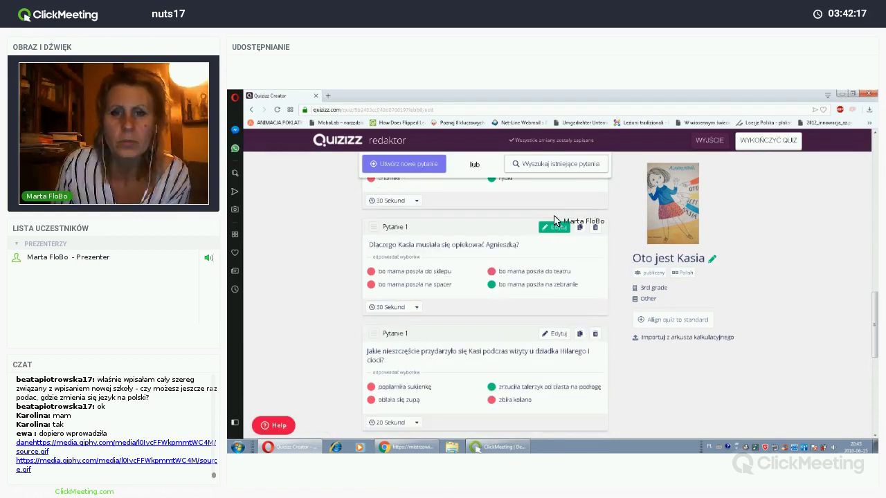
{"action": "left_click", "coordinate": [556, 229]}
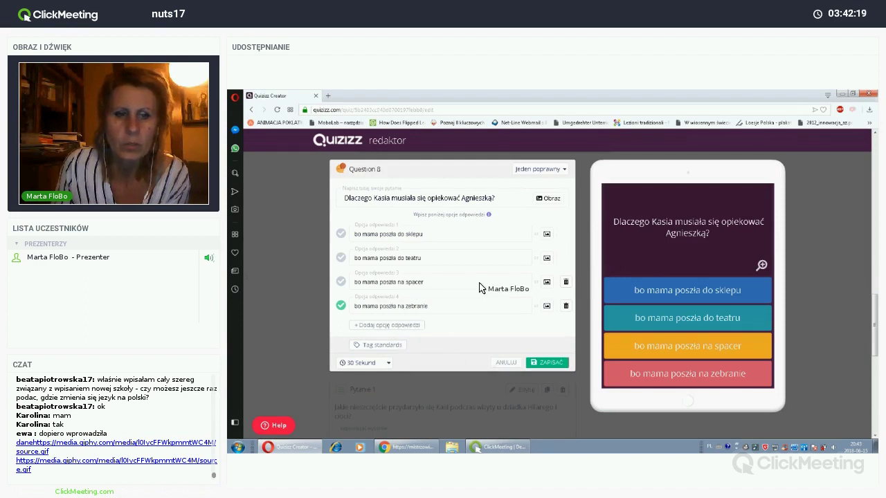
{"action": "left_click", "coordinate": [565, 281]}
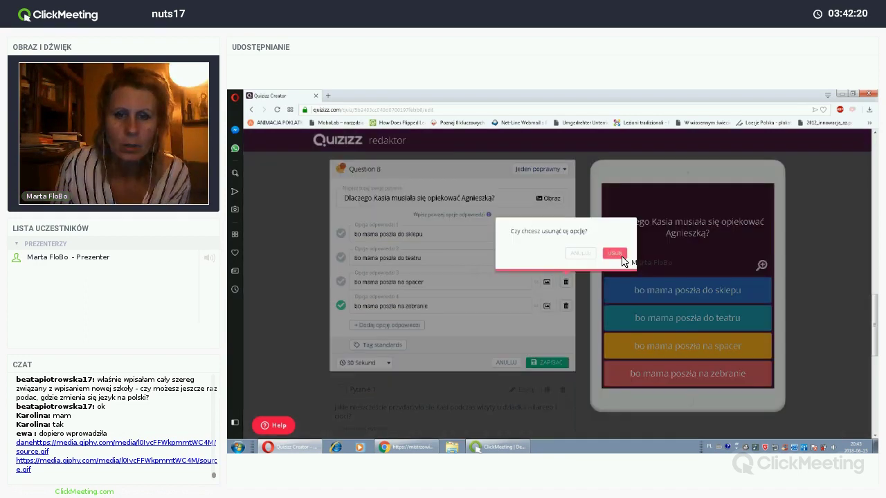
{"action": "key", "text": "Return"}
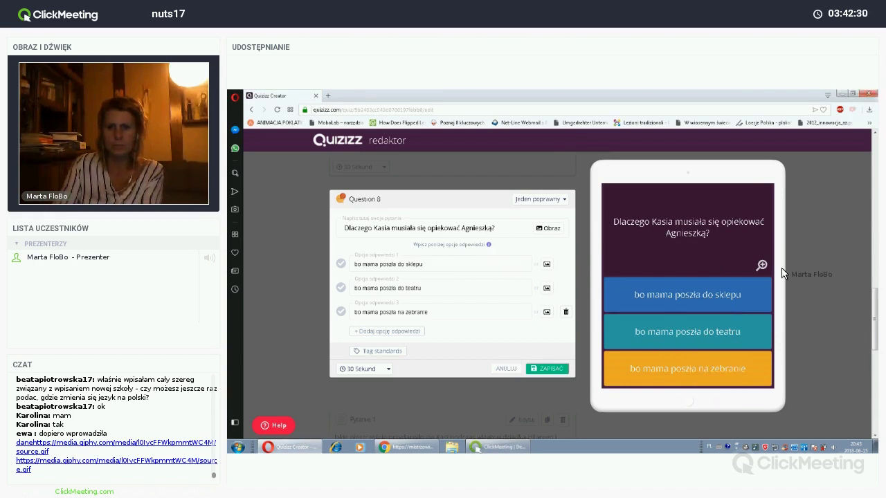
{"action": "left_click_drag", "start_coordinate": [871, 264], "coordinate": [878, 175]}
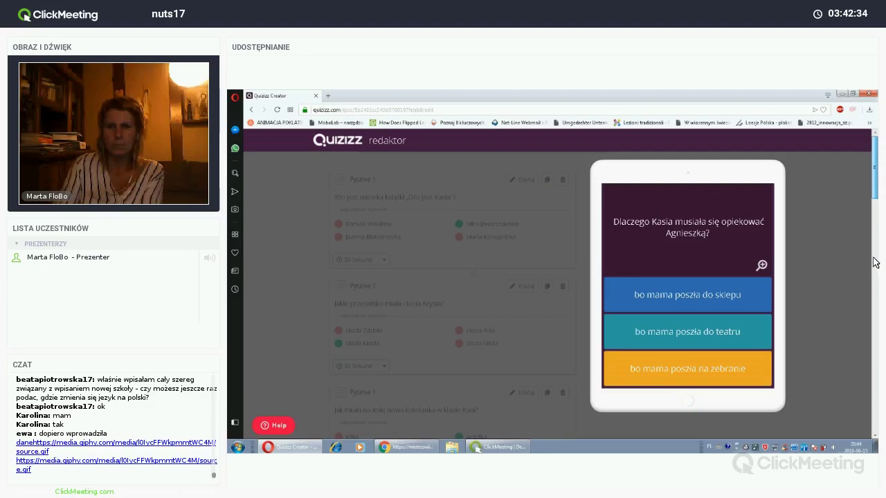
{"action": "left_click_drag", "start_coordinate": [873, 406], "coordinate": [874, 432]}
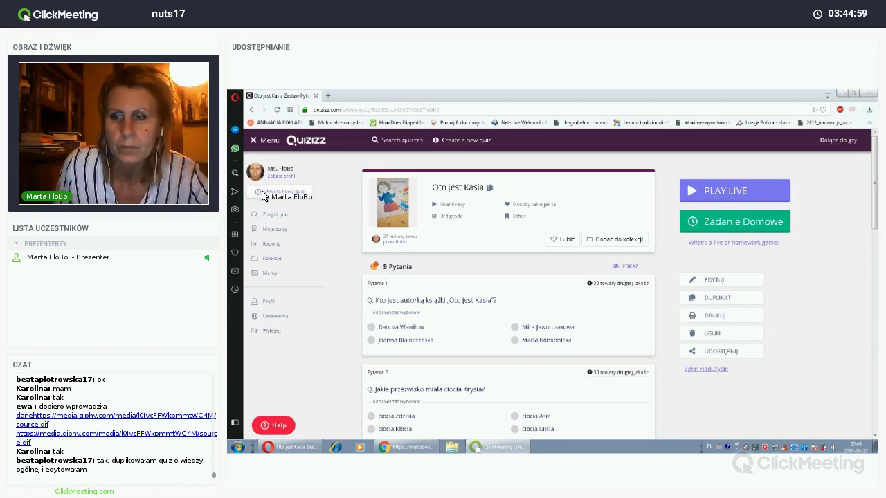
Start creating a new quiz named "dodawanie".
{"action": "left_click", "coordinate": [459, 141]}
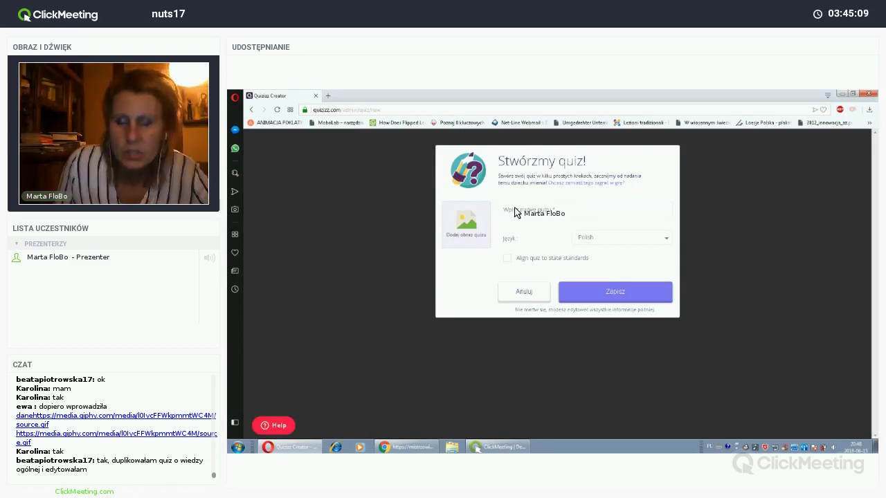
{"action": "left_click", "coordinate": [537, 215]}
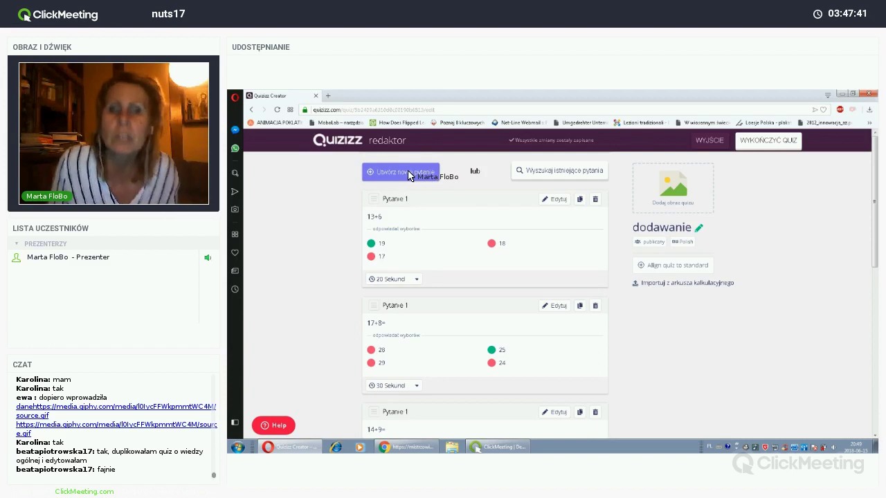
Finish the "dodawanie" quiz with grade range 5th to 5th, subject Mathematics and topic Early Math, and save its details.
{"action": "scroll", "coordinate": [419, 239], "scroll_direction": "down", "scroll_amount": 10}
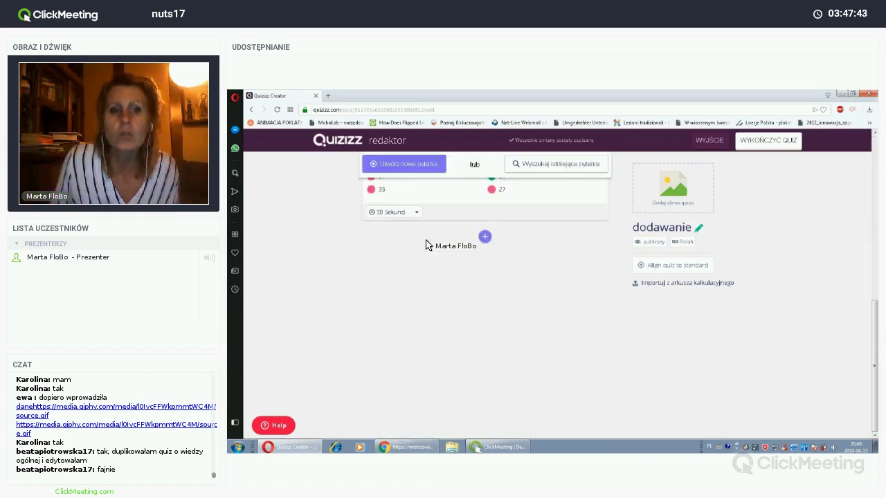
{"action": "scroll", "coordinate": [483, 269], "scroll_direction": "up", "scroll_amount": 3}
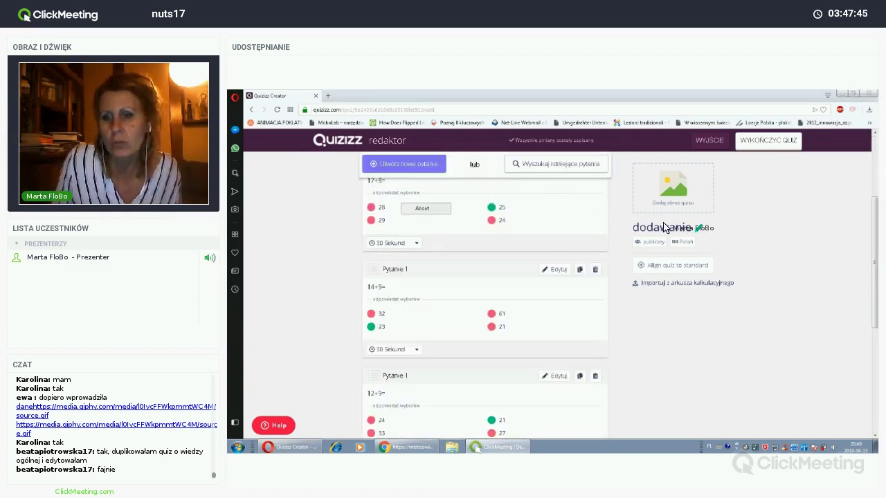
{"action": "left_click", "coordinate": [765, 144]}
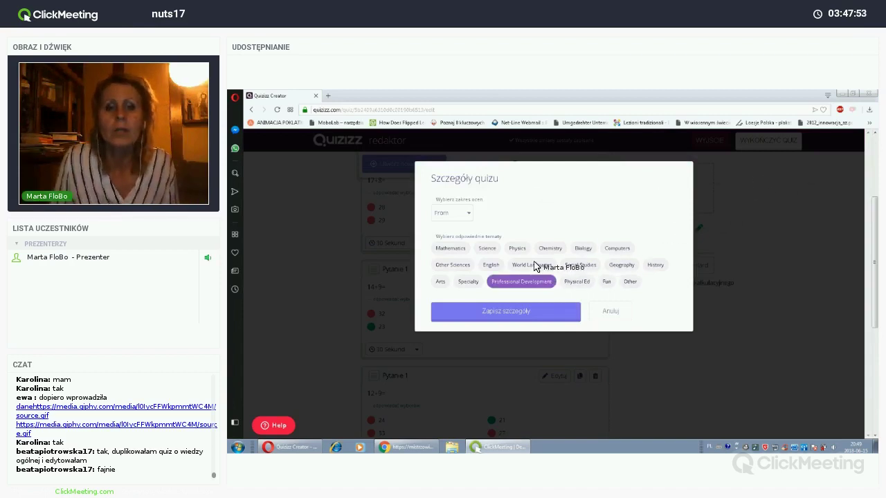
{"action": "left_click", "coordinate": [470, 215]}
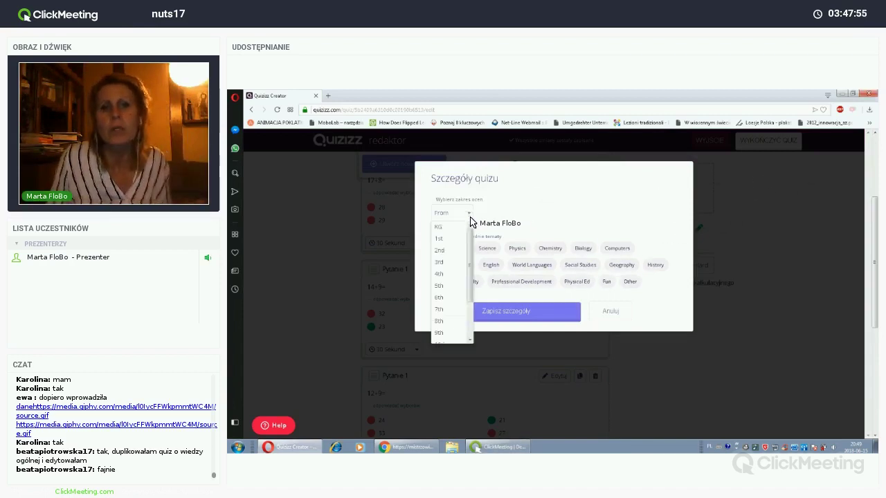
{"action": "left_click", "coordinate": [450, 286]}
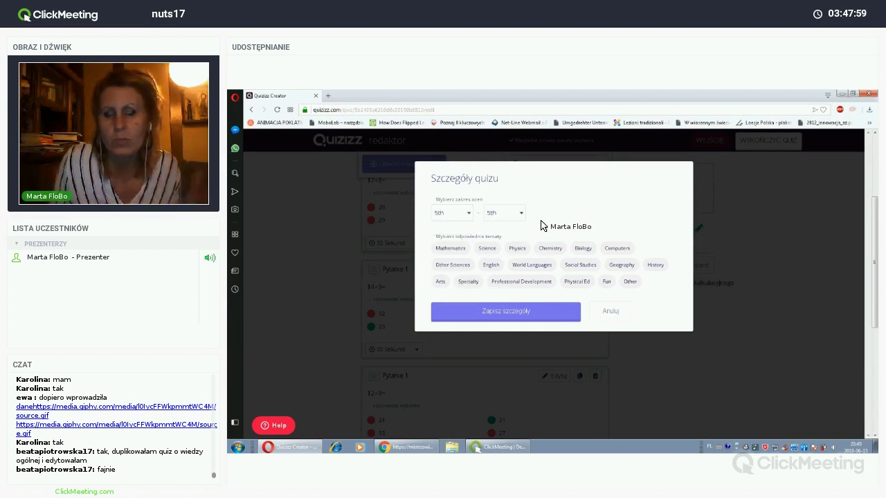
{"action": "left_click", "coordinate": [490, 264]}
{"action": "left_click", "coordinate": [451, 249]}
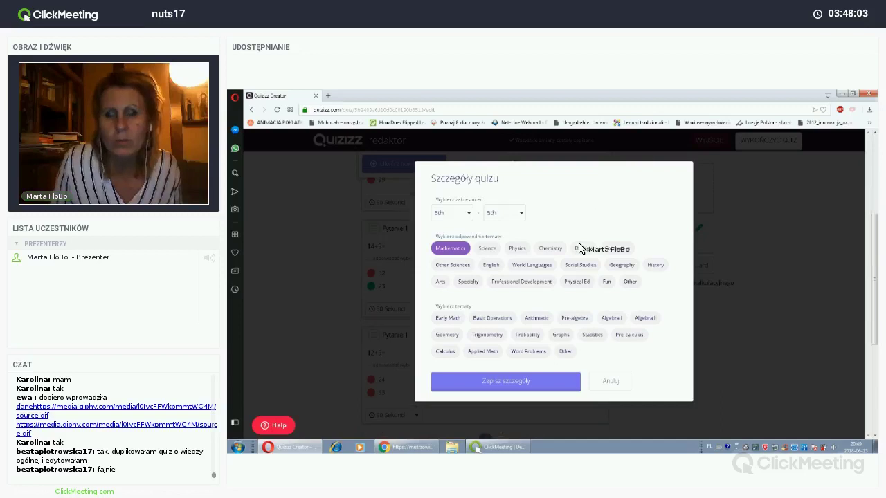
{"action": "left_click", "coordinate": [447, 319]}
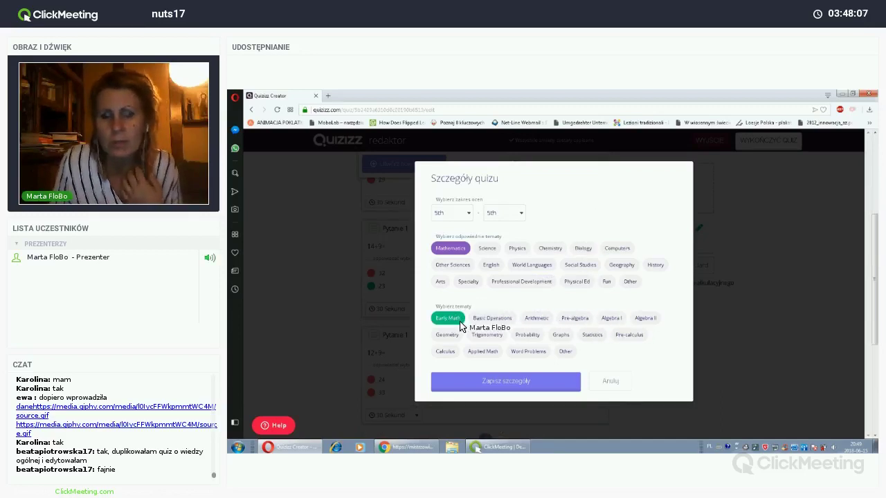
{"action": "left_click", "coordinate": [521, 252]}
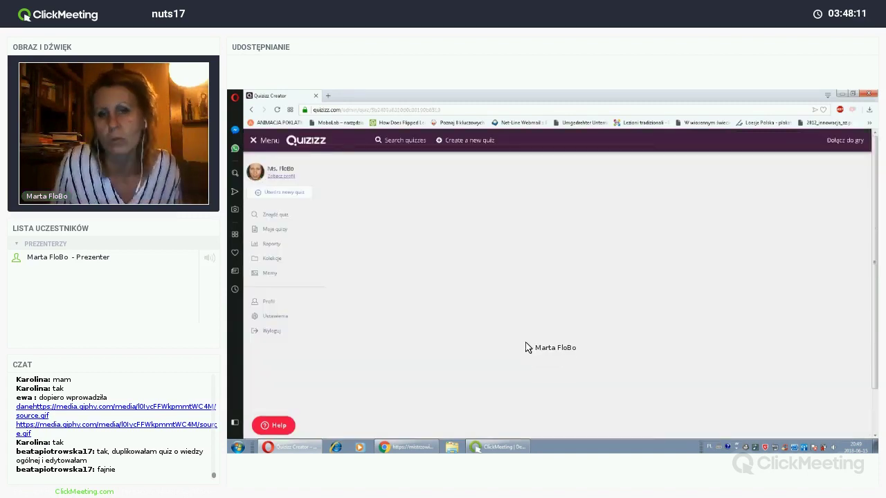
Look over the saved quiz's questions, check the webinar room in ClickMeeting, and return to the Quizizz quiz page.
{"action": "scroll", "coordinate": [546, 298], "scroll_direction": "down", "scroll_amount": 3}
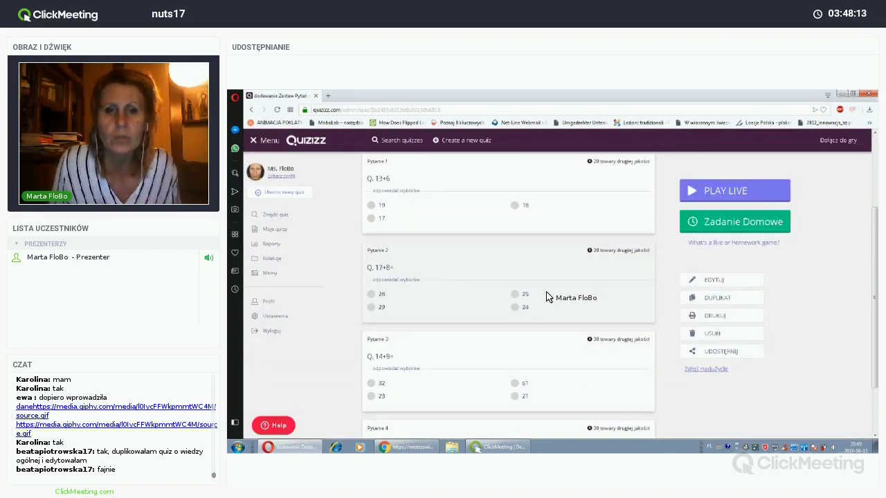
{"action": "scroll", "coordinate": [543, 298], "scroll_direction": "up", "scroll_amount": 3}
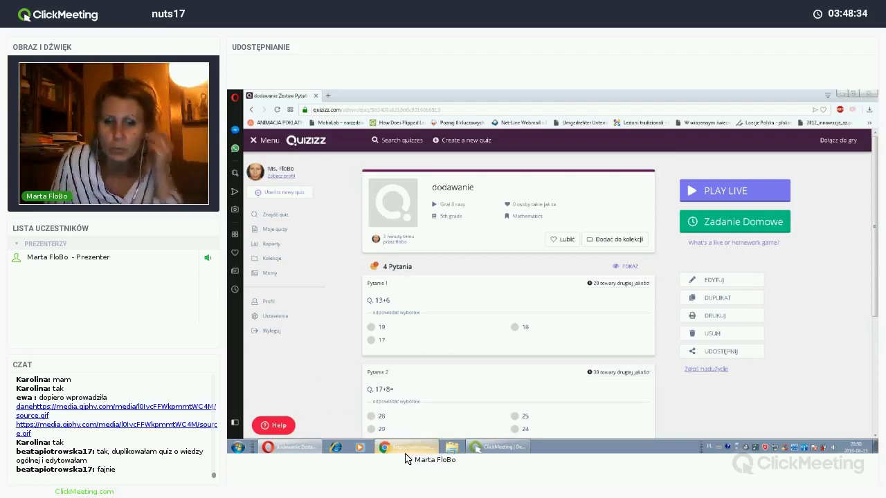
{"action": "left_click", "coordinate": [384, 447]}
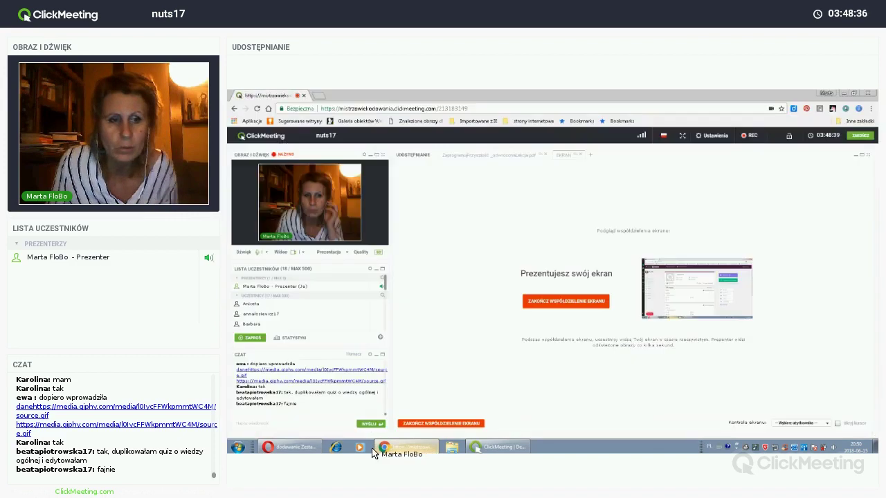
{"action": "left_click", "coordinate": [422, 446]}
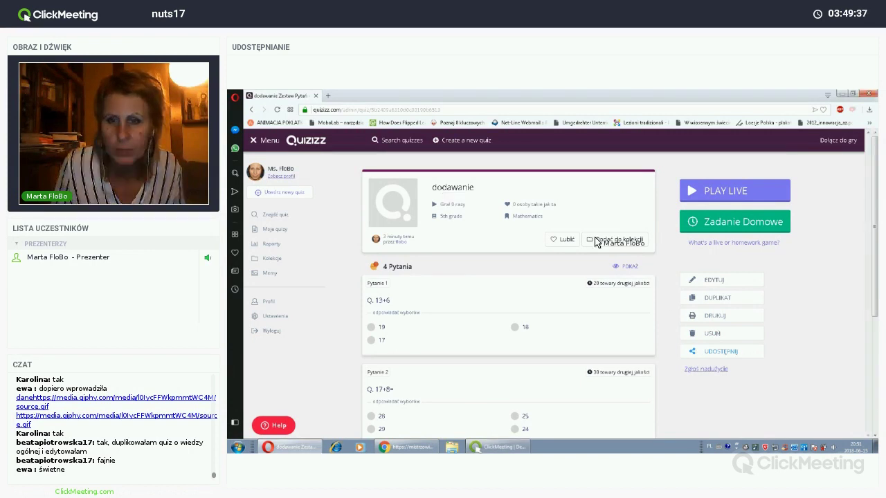
Show the sharing options of the "dodawanie" quiz with its share link and the list of school teachers, and close them.
{"action": "left_click", "coordinate": [699, 353]}
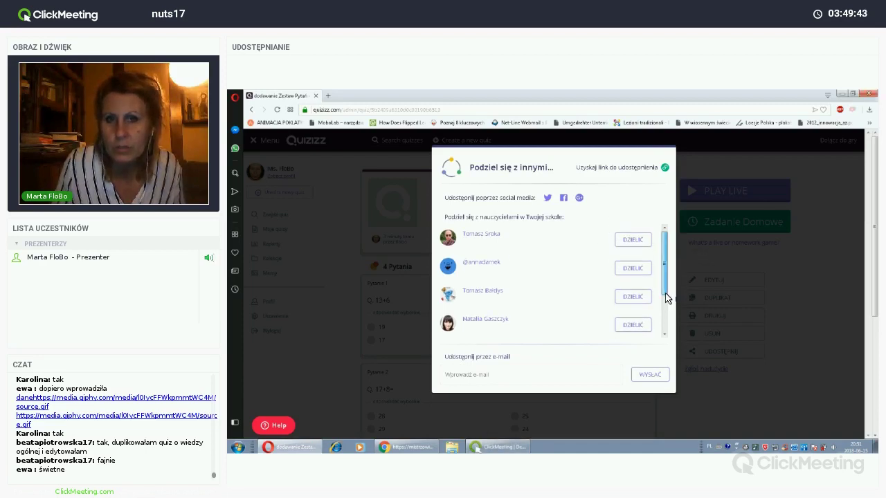
{"action": "left_click", "coordinate": [633, 169]}
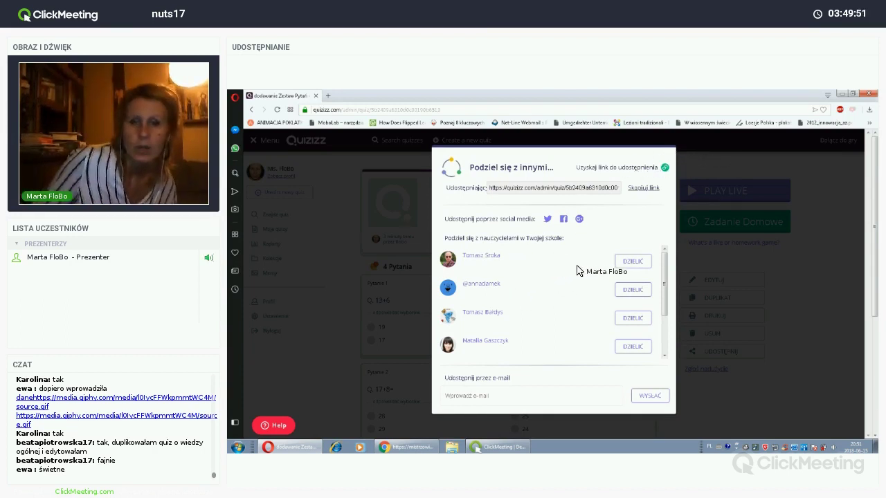
{"action": "scroll", "coordinate": [560, 292], "scroll_direction": "down", "scroll_amount": 2}
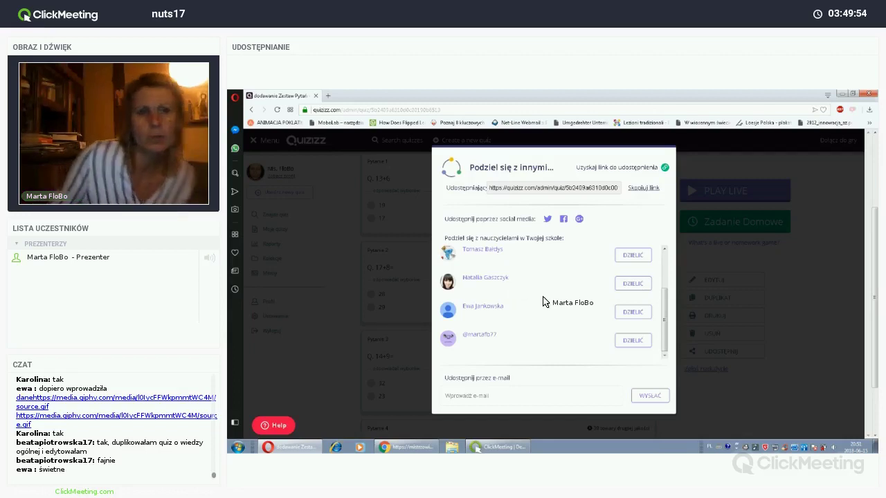
{"action": "scroll", "coordinate": [555, 310], "scroll_direction": "up", "scroll_amount": 2}
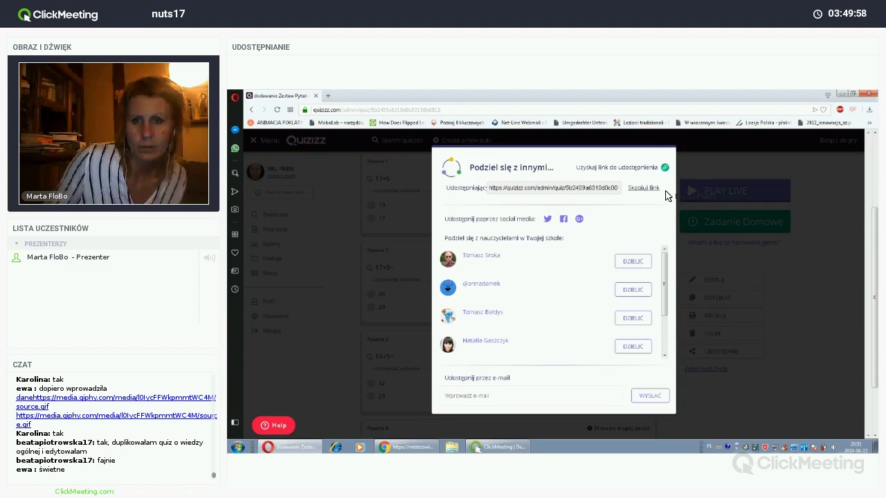
{"action": "scroll", "coordinate": [530, 301], "scroll_direction": "down", "scroll_amount": 3}
{"action": "scroll", "coordinate": [605, 277], "scroll_direction": "up", "scroll_amount": 3}
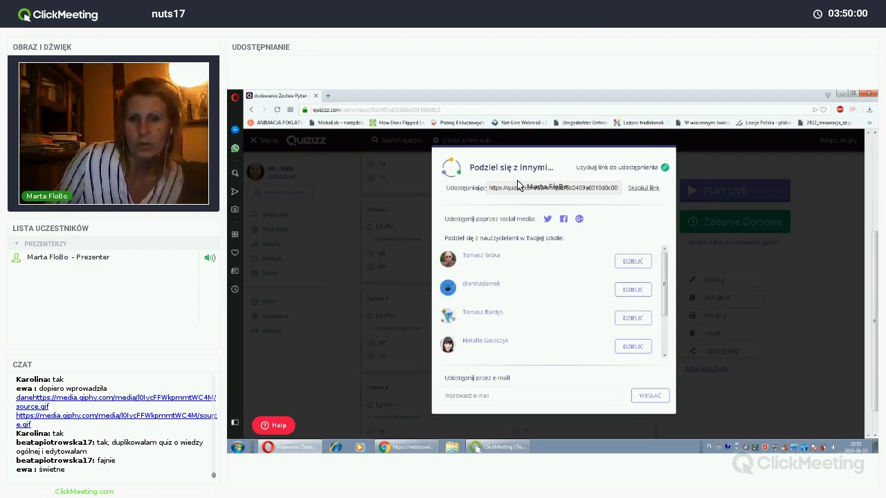
{"action": "left_click", "coordinate": [734, 207]}
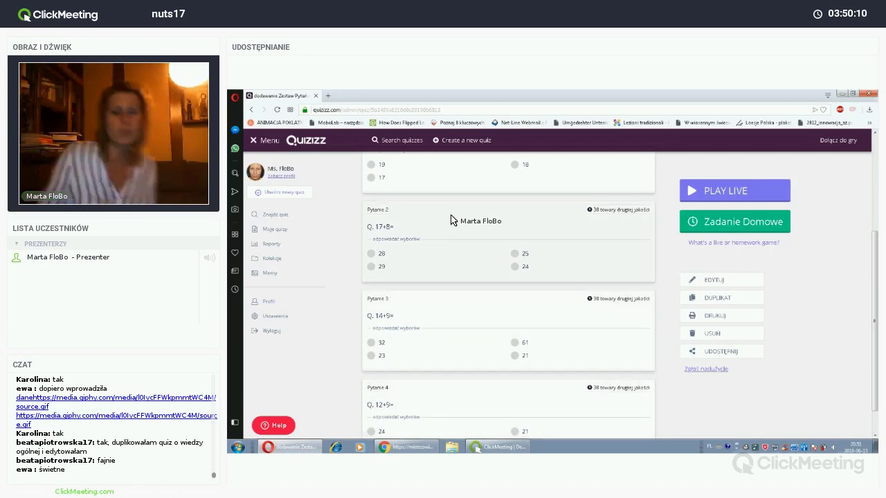
Delete the quiz "Oto jest Kasia" from the collection of own quizzes.
{"action": "scroll", "coordinate": [451, 220], "scroll_direction": "up", "scroll_amount": 3}
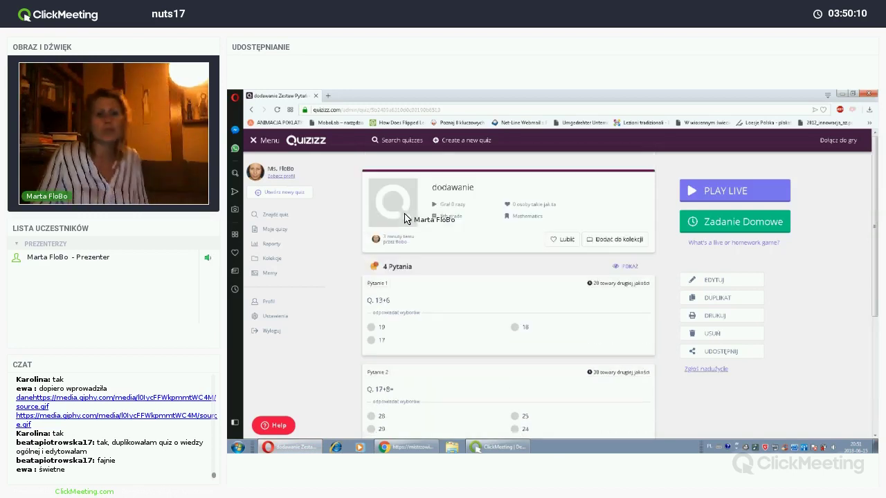
{"action": "left_click", "coordinate": [275, 229]}
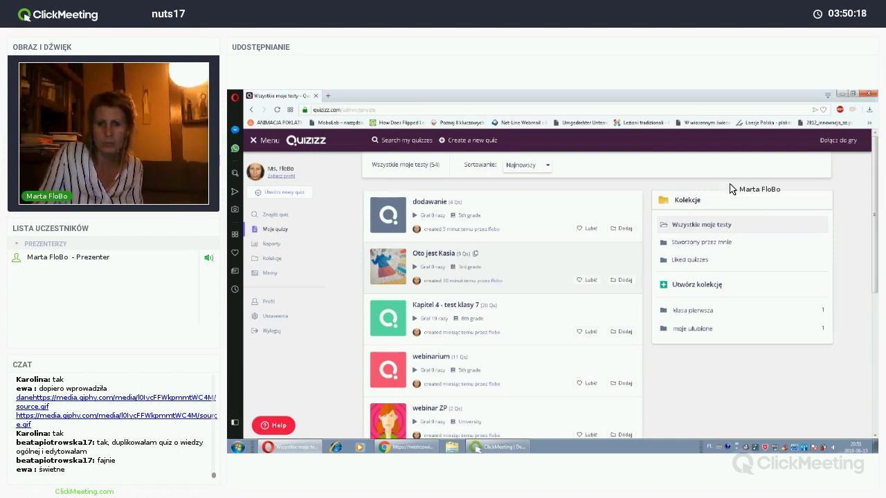
{"action": "left_click", "coordinate": [478, 252]}
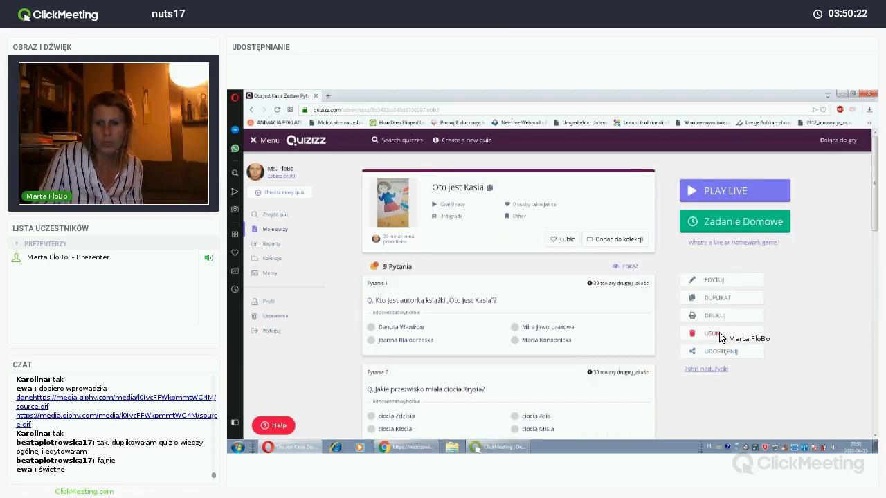
{"action": "left_click", "coordinate": [712, 334]}
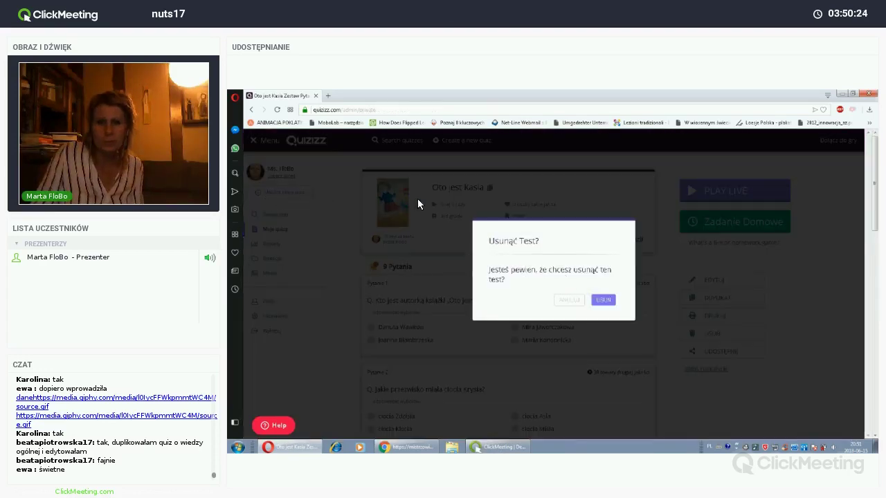
{"action": "left_click", "coordinate": [603, 300]}
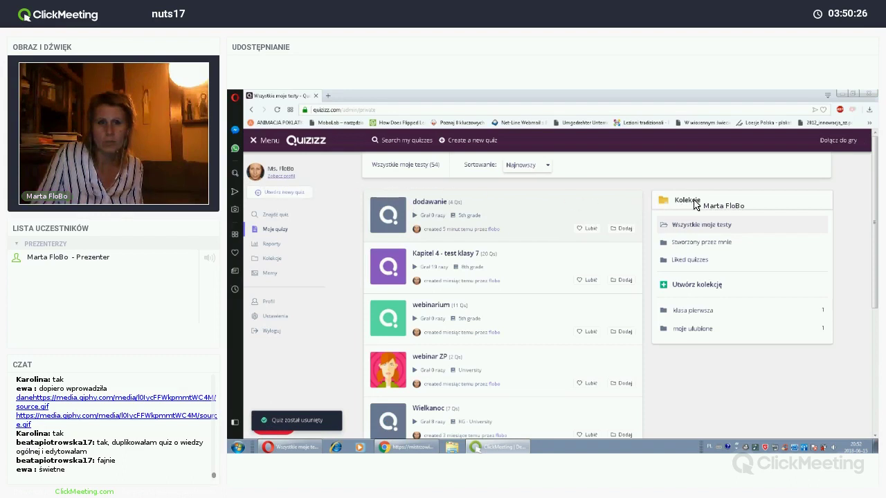
Delete the quiz "webinarium" from the collection of own quizzes.
{"action": "left_click", "coordinate": [536, 308]}
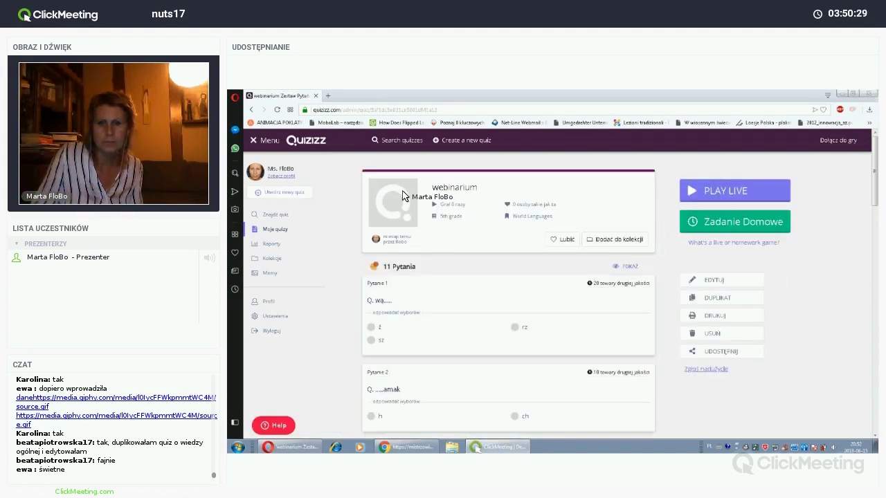
{"action": "left_click", "coordinate": [720, 338]}
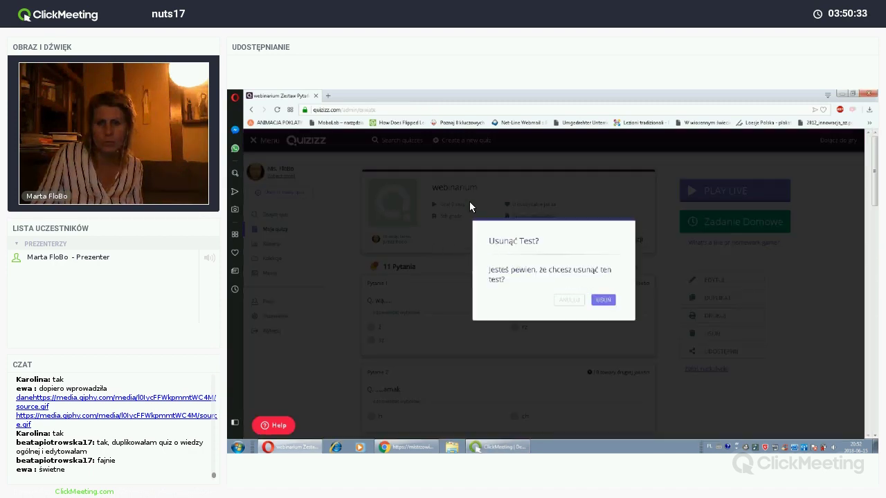
{"action": "left_click", "coordinate": [603, 300]}
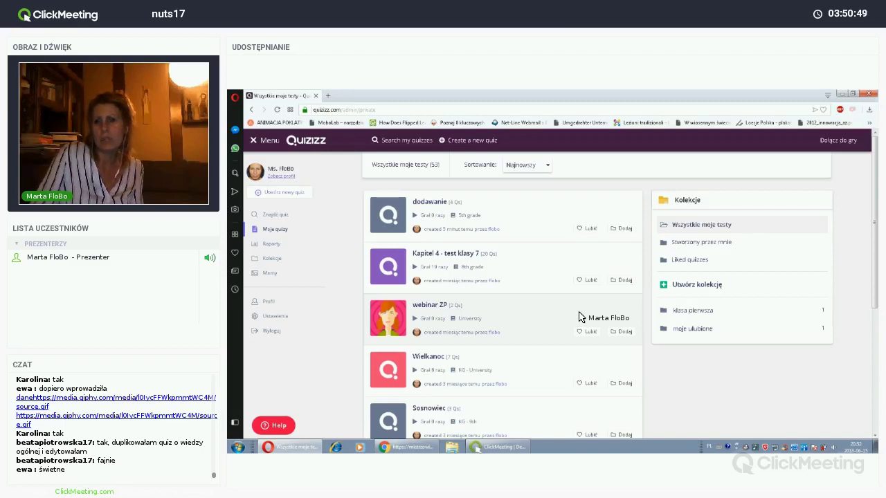
Find the quiz "Sosnowiec" among the own quizzes and delete it.
{"action": "scroll", "coordinate": [579, 316], "scroll_direction": "down", "scroll_amount": 5}
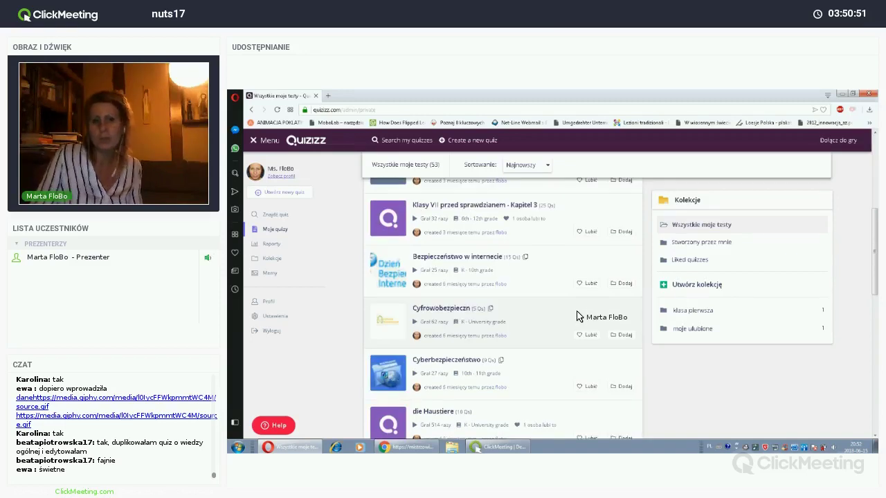
{"action": "scroll", "coordinate": [577, 313], "scroll_direction": "up", "scroll_amount": 5}
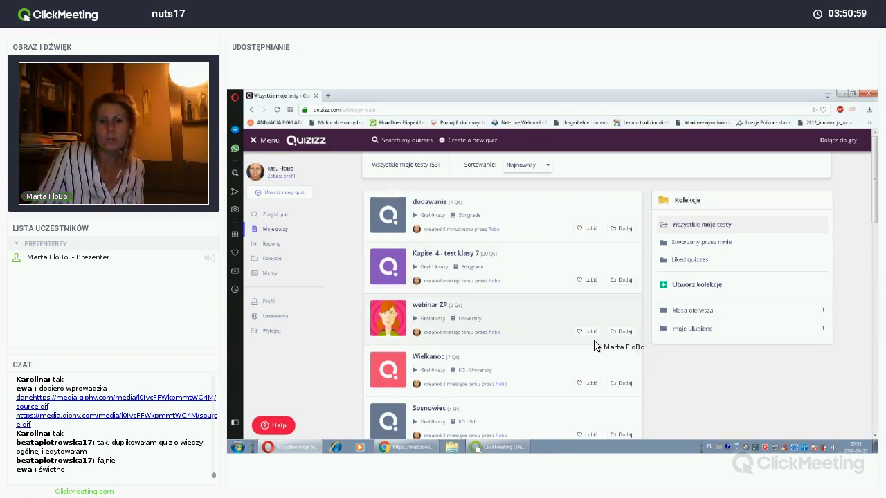
{"action": "scroll", "coordinate": [592, 350], "scroll_direction": "down", "scroll_amount": 1}
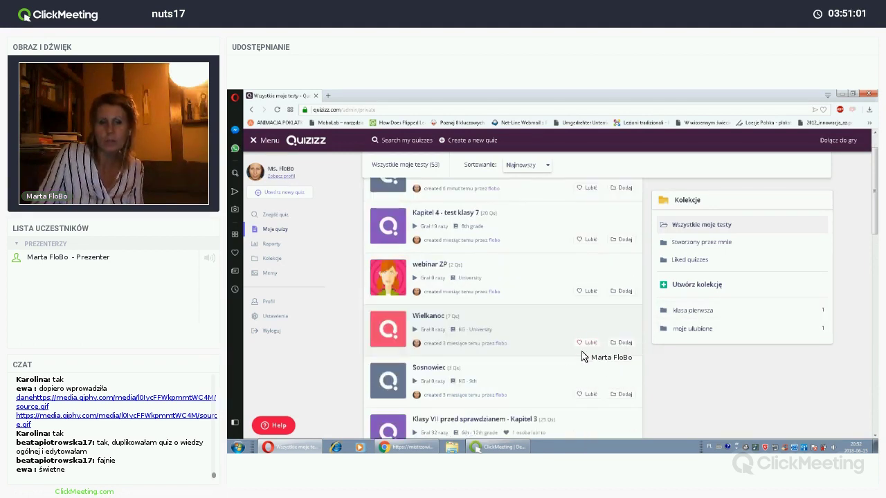
{"action": "left_click", "coordinate": [533, 370]}
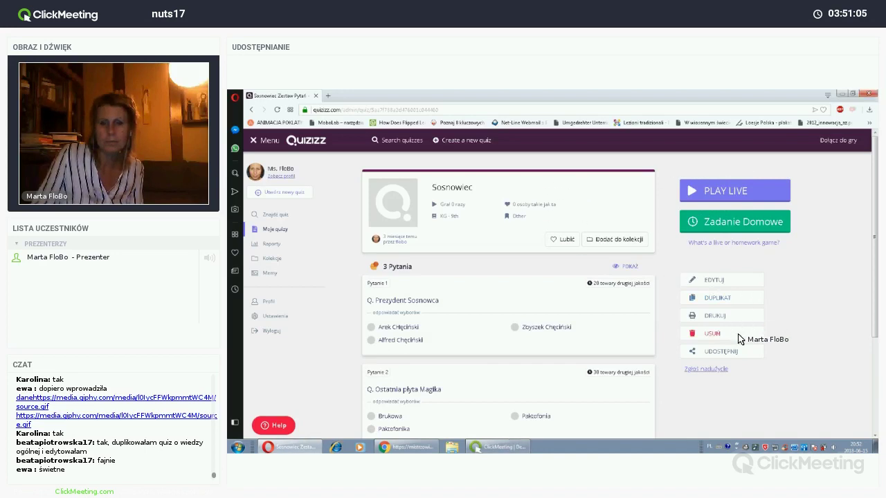
{"action": "left_click", "coordinate": [705, 334]}
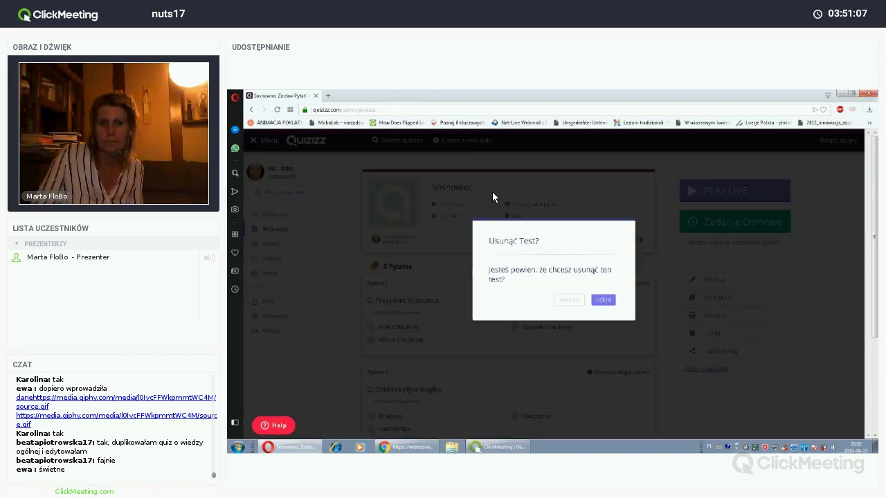
{"action": "key", "text": "Return"}
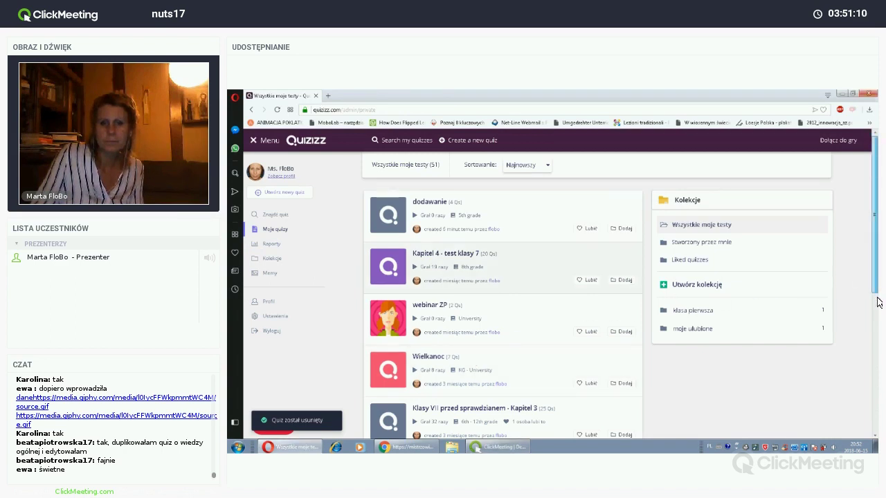
Reopen the "dodawanie" quiz from the own quizzes, display its share link once more, and close the sharing dialog.
{"action": "scroll", "coordinate": [877, 332], "scroll_direction": "down", "scroll_amount": 2}
{"action": "scroll", "coordinate": [877, 392], "scroll_direction": "down", "scroll_amount": 9}
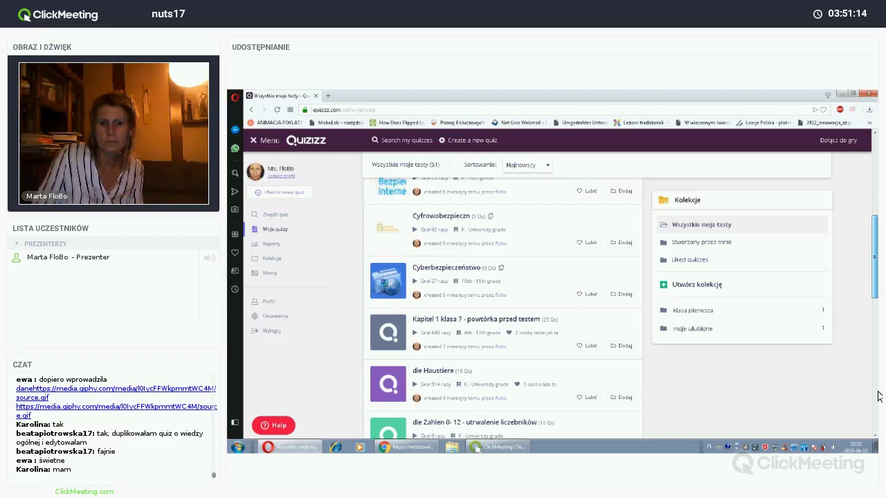
{"action": "left_click_drag", "start_coordinate": [876, 252], "coordinate": [873, 212]}
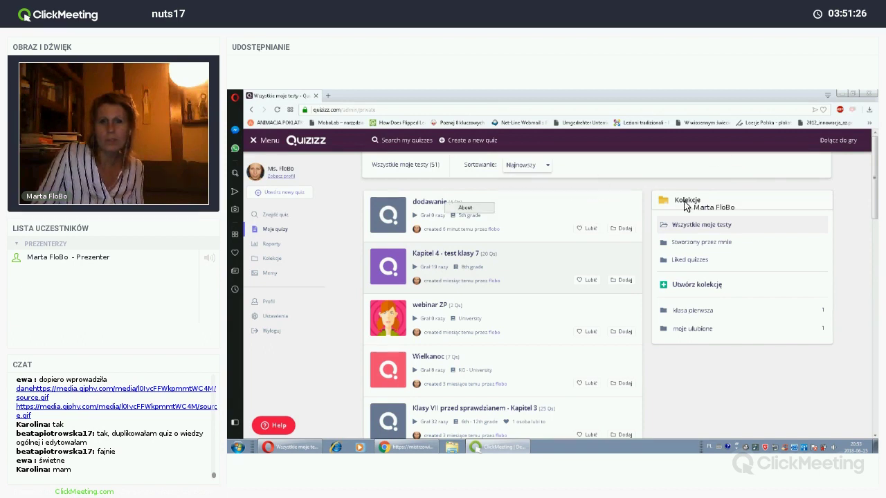
{"action": "left_click", "coordinate": [422, 202]}
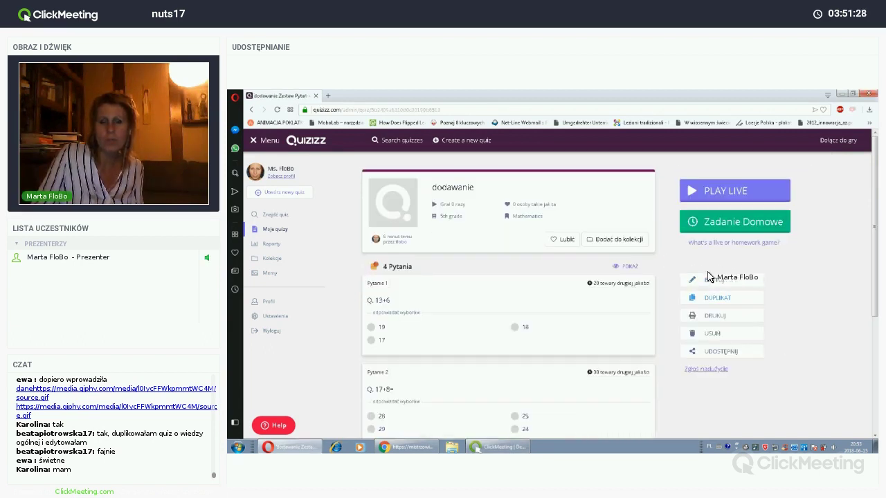
{"action": "left_click", "coordinate": [703, 349]}
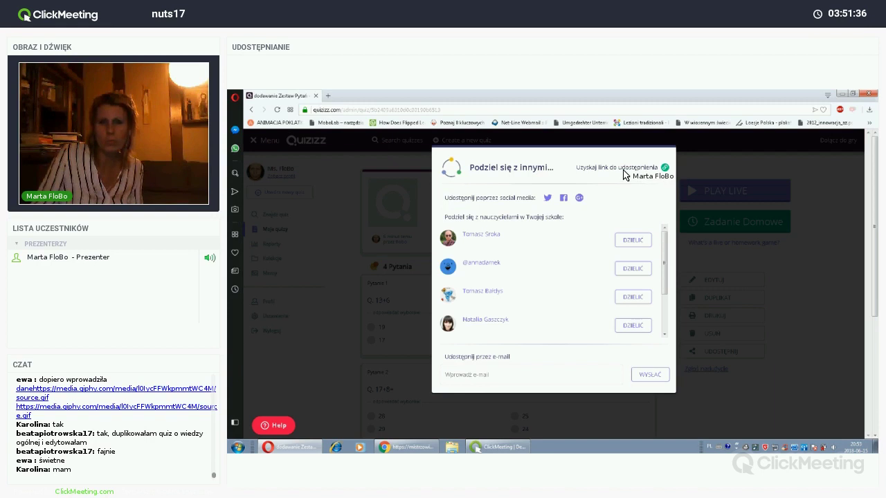
{"action": "left_click", "coordinate": [623, 168]}
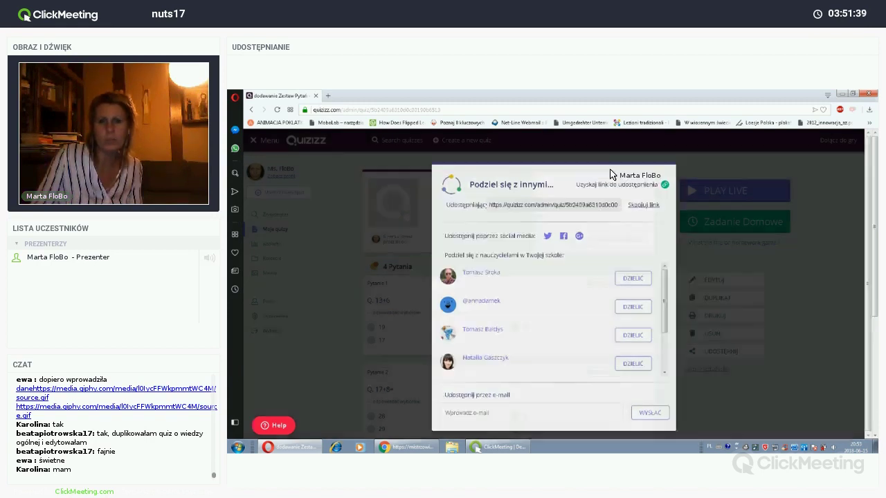
{"action": "left_click", "coordinate": [700, 156]}
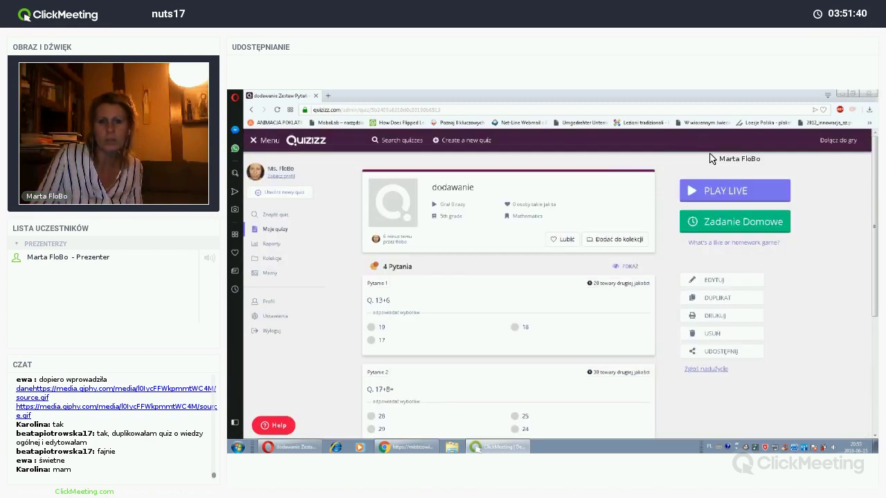